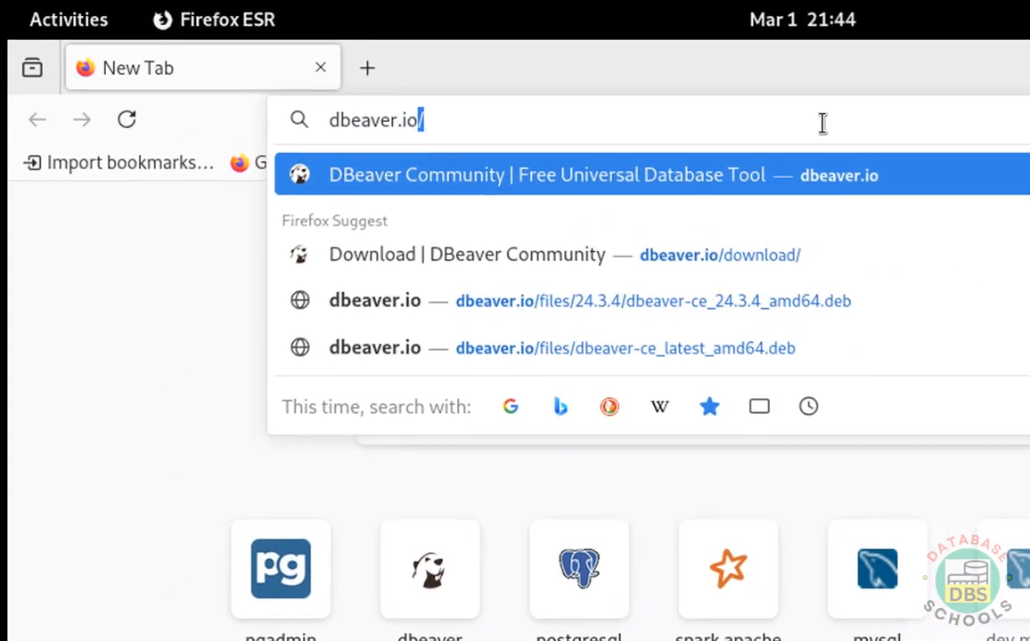
Step: Load the DBeaver Community homepage at dbeaver.io from the address bar
{"action": "key", "text": "Return"}
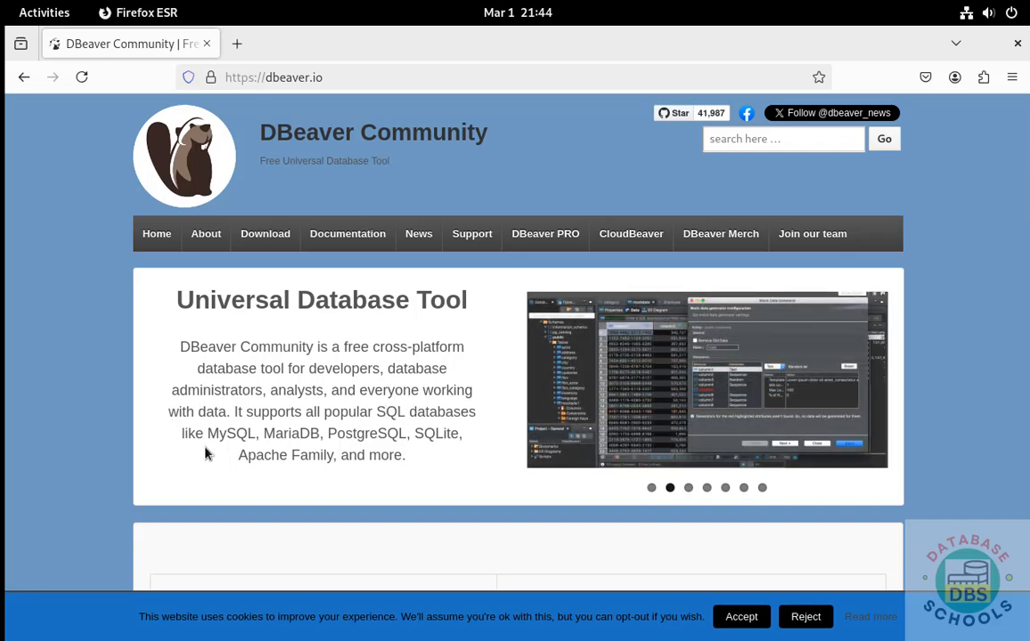
Step: Download the Linux Debian installer dbeaver-ce_24.3.5_amd64.deb from the DBeaver download page
{"action": "scroll", "coordinate": [205, 454], "scroll_direction": "down", "scroll_amount": 5}
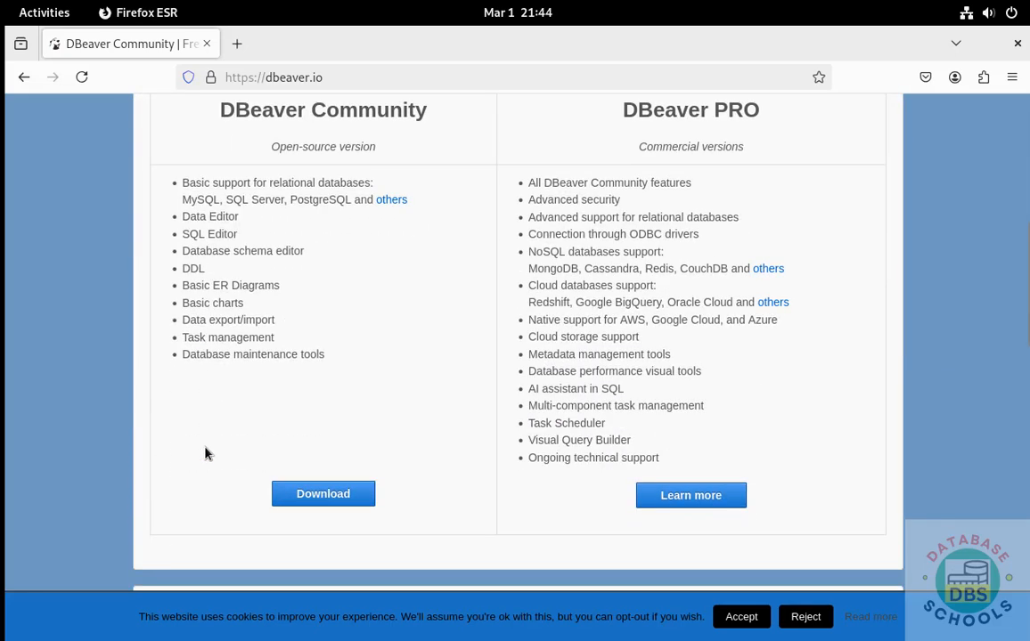
{"action": "scroll", "coordinate": [205, 454], "scroll_direction": "up", "scroll_amount": 1}
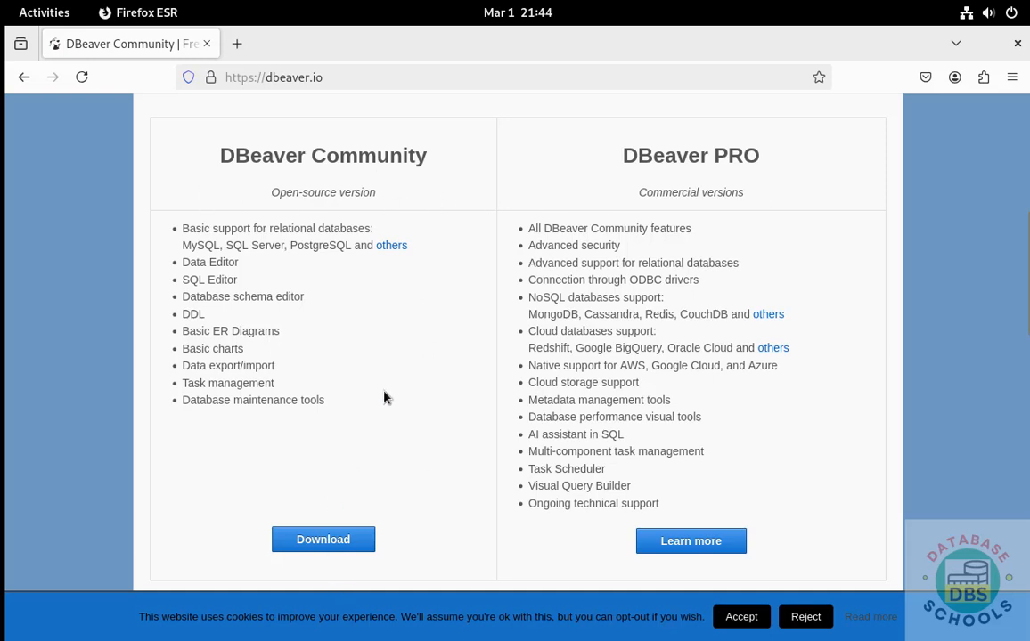
{"action": "left_click", "coordinate": [311, 547]}
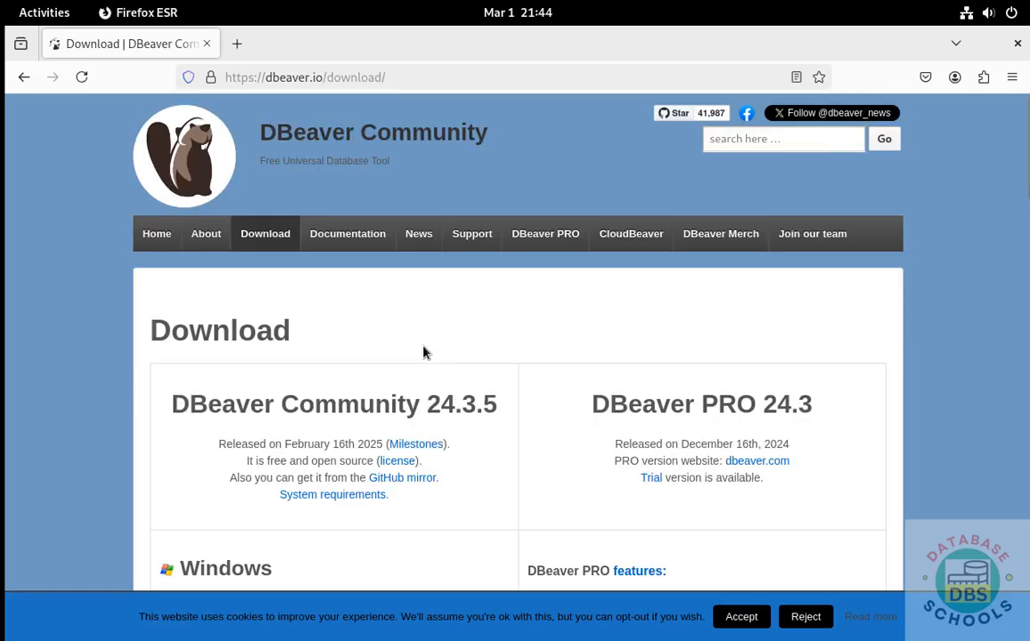
{"action": "scroll", "coordinate": [423, 353], "scroll_direction": "down", "scroll_amount": 3}
{"action": "scroll", "coordinate": [423, 353], "scroll_direction": "down", "scroll_amount": 3}
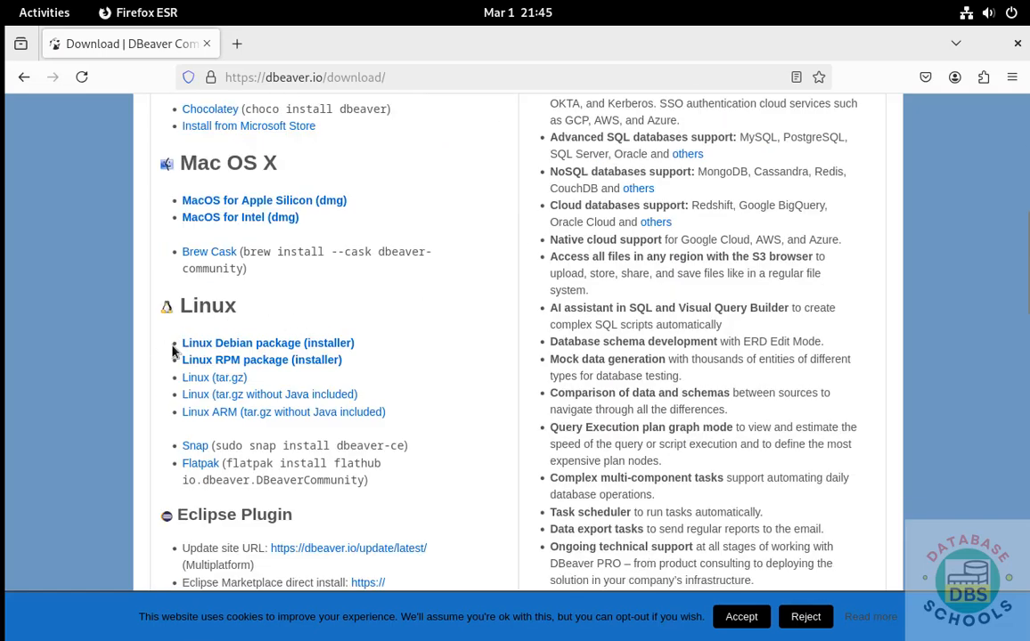
{"action": "left_click", "coordinate": [295, 345]}
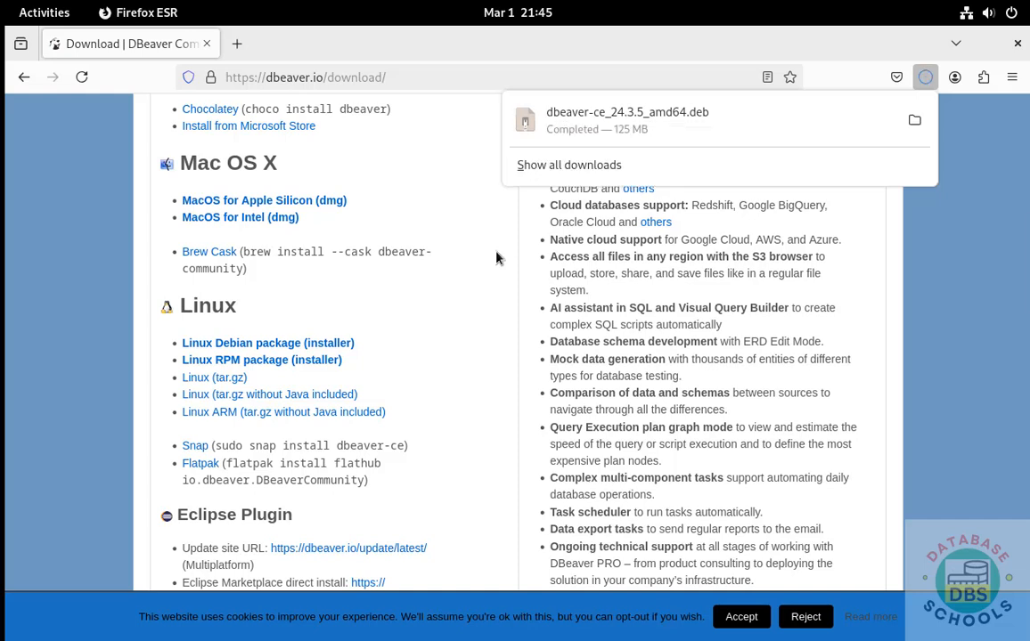
Step: Open a Terminal, change into the Downloads folder and list its files
{"action": "left_click", "coordinate": [49, 12]}
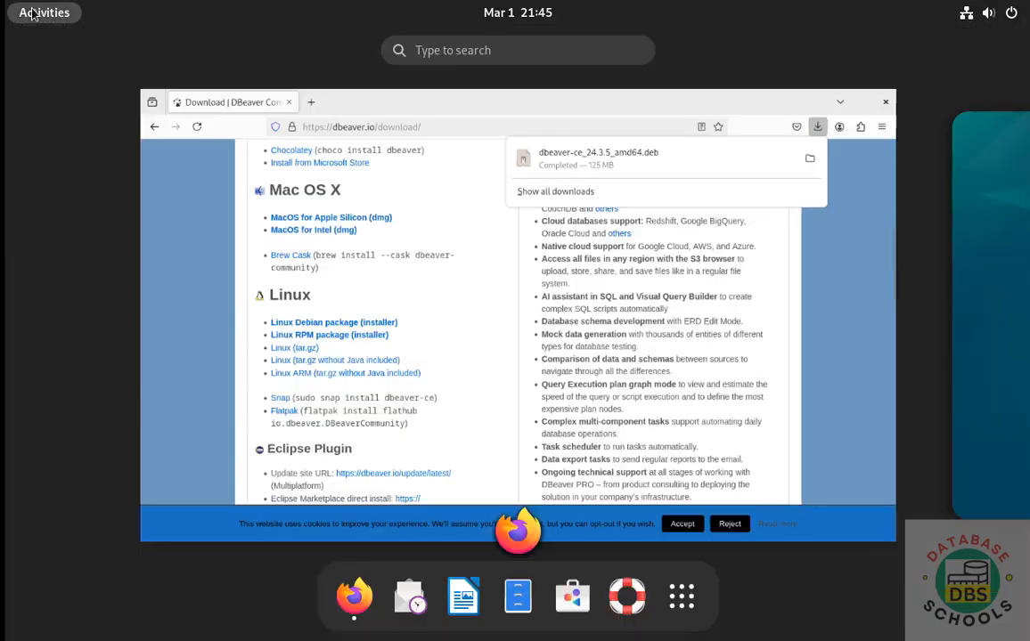
{"action": "left_click", "coordinate": [683, 595]}
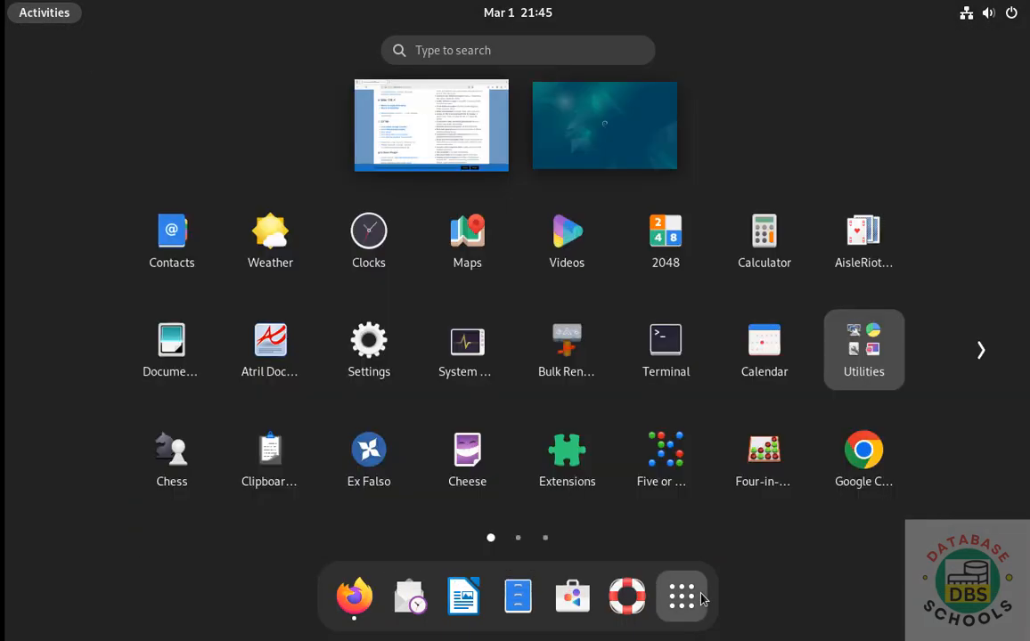
{"action": "left_click", "coordinate": [668, 347]}
{"action": "type", "text": "cd Do"}
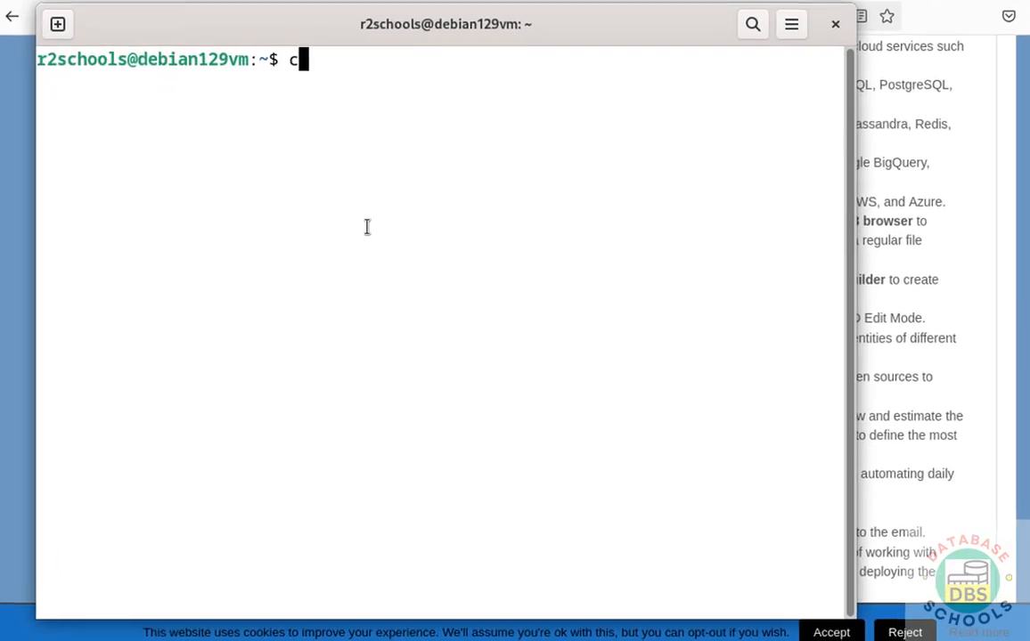
{"action": "key", "text": "Tab"}
{"action": "key", "text": "Return"}
{"action": "type", "text": "ls"}
{"action": "key", "text": "Return"}
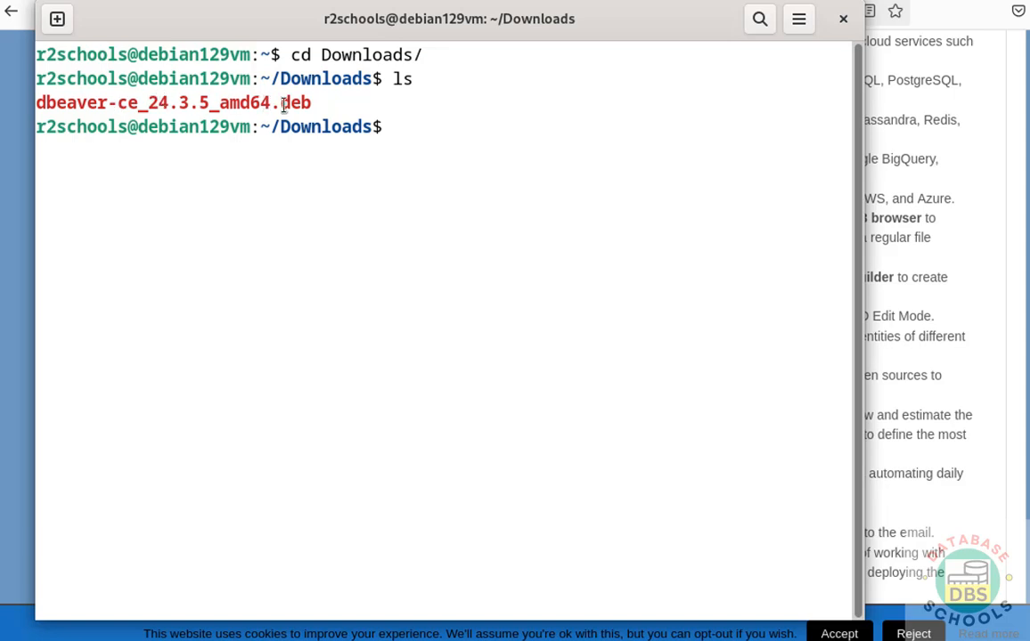
Step: Install dbeaver-ce_24.3.5_amd64.deb with sudo dpkg -i, supplying the administrator password
{"action": "type", "text": "sudo dpkg -i "}
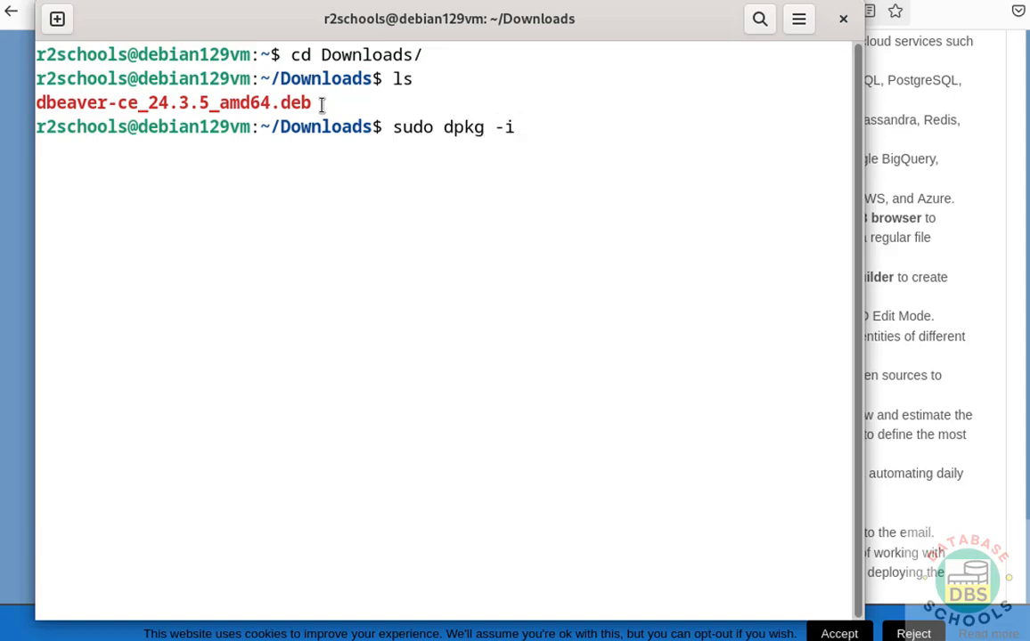
{"action": "type", "text": "dbeaver"}
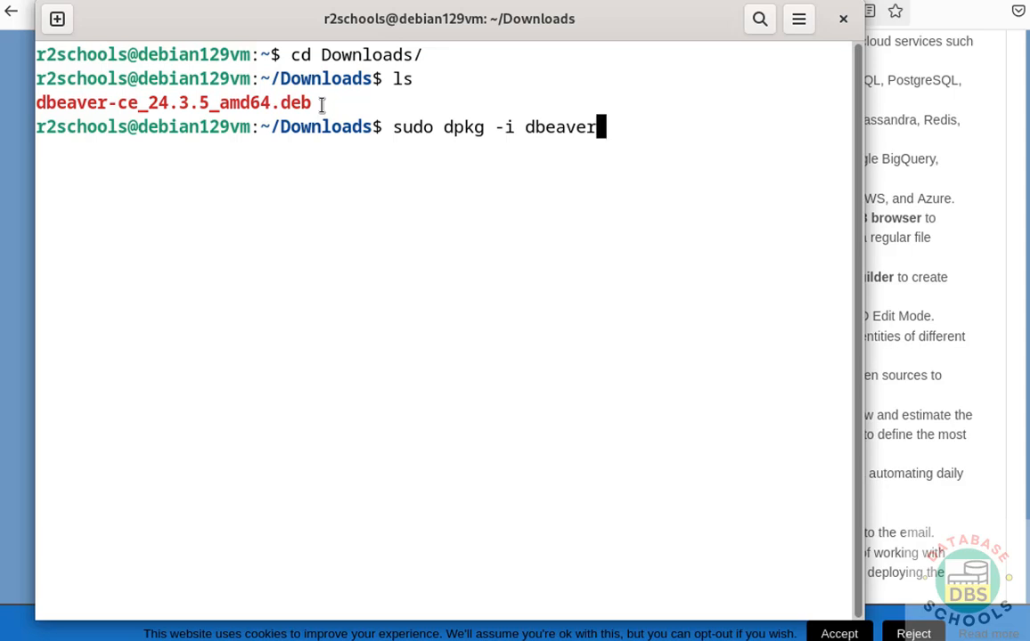
{"action": "key", "text": "Tab"}
{"action": "key", "text": "Return"}
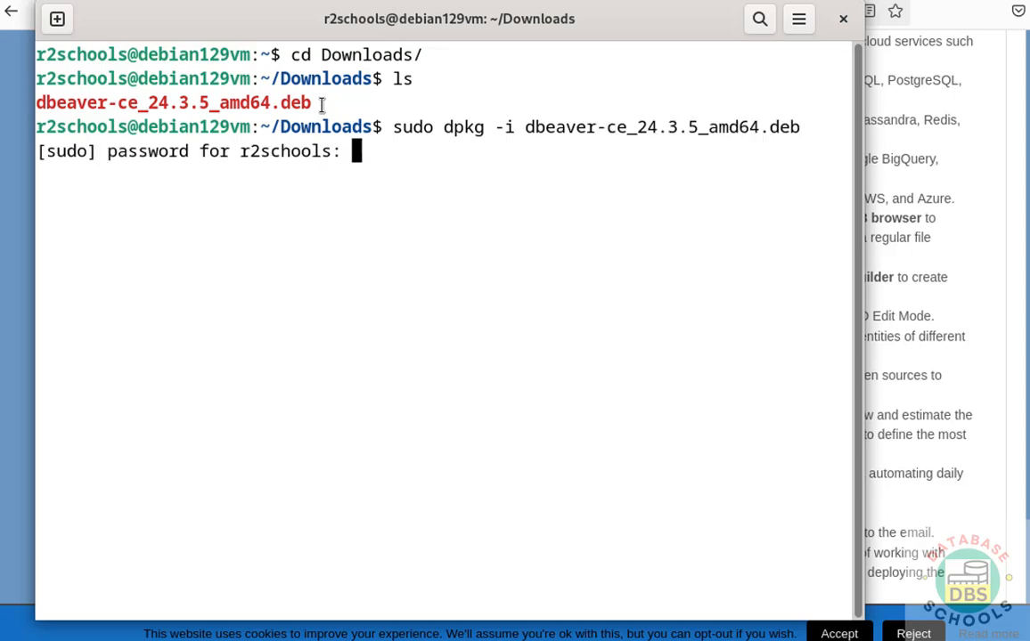
{"action": "key", "text": "Return"}
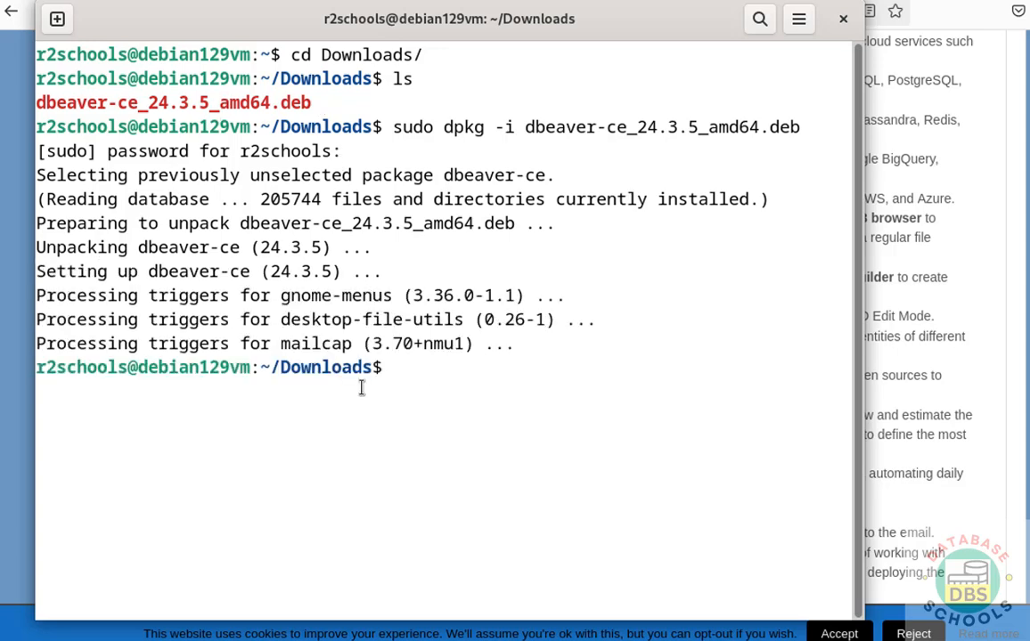
{"action": "key", "text": "super"}
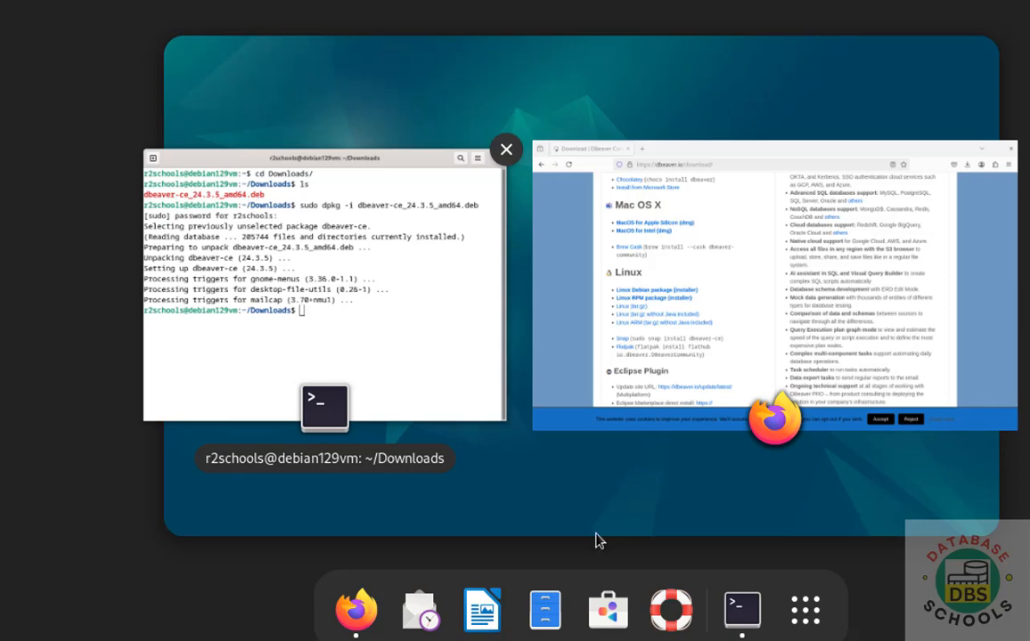
Step: Launch dbeaver-ce by searching 'dbeave' among the applications, then refocus the Terminal
{"action": "left_click", "coordinate": [805, 610]}
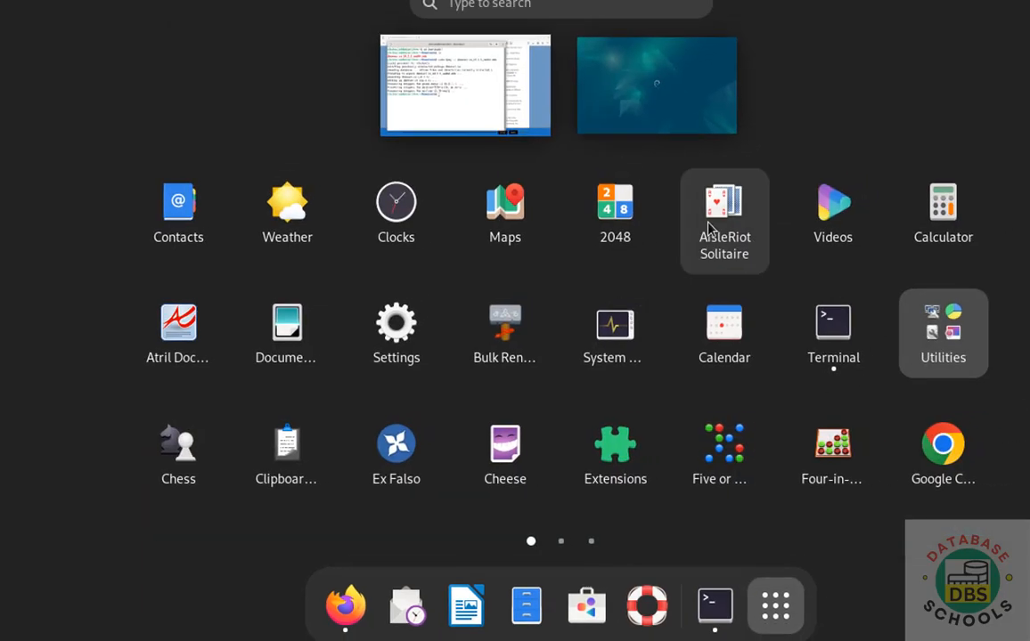
{"action": "left_click", "coordinate": [479, 51]}
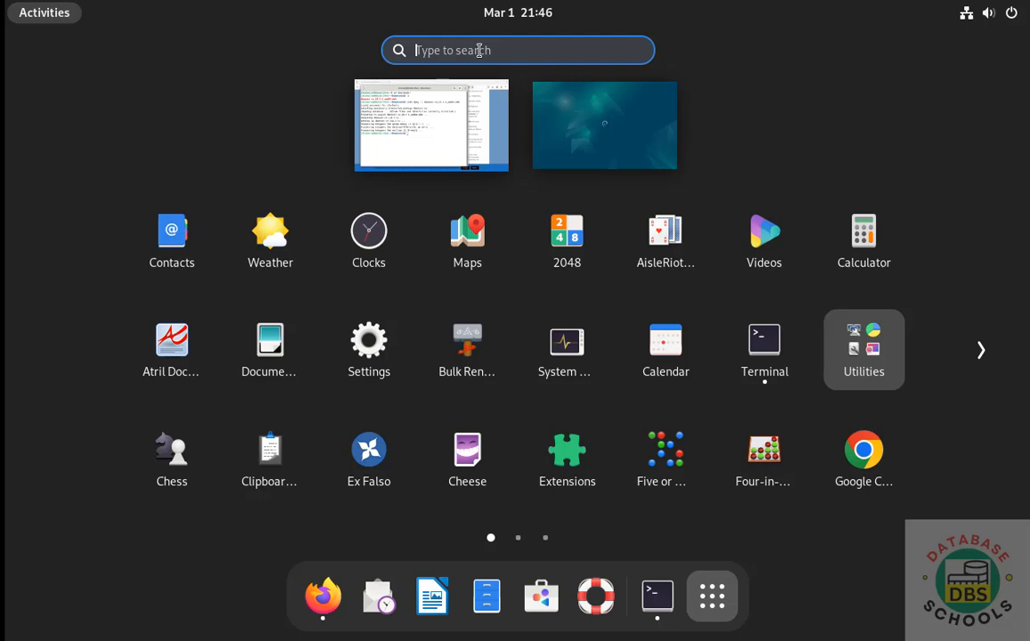
{"action": "type", "text": "dbeave"}
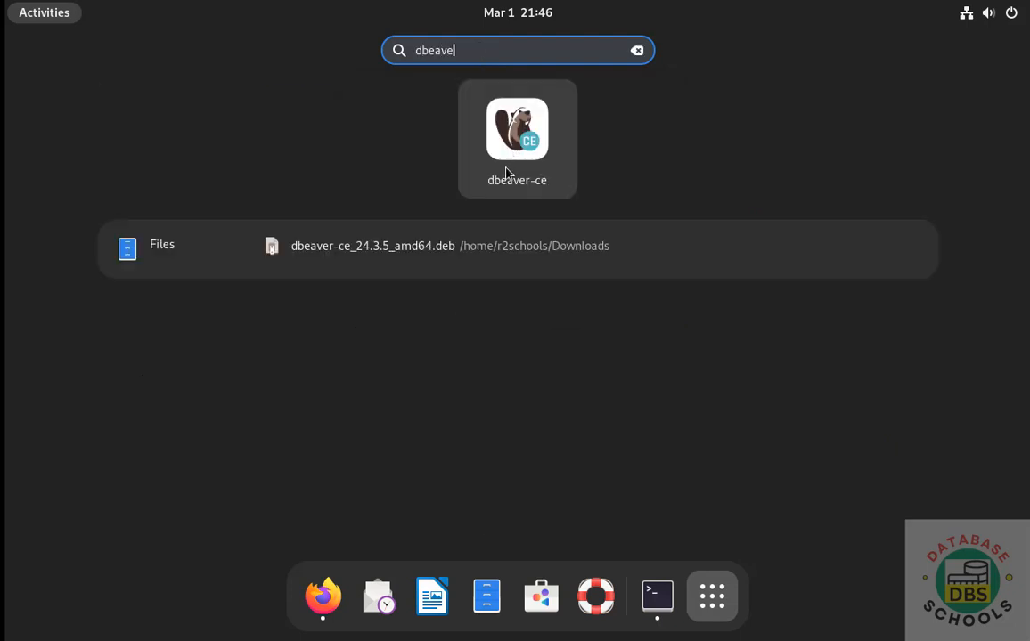
{"action": "left_click", "coordinate": [506, 172]}
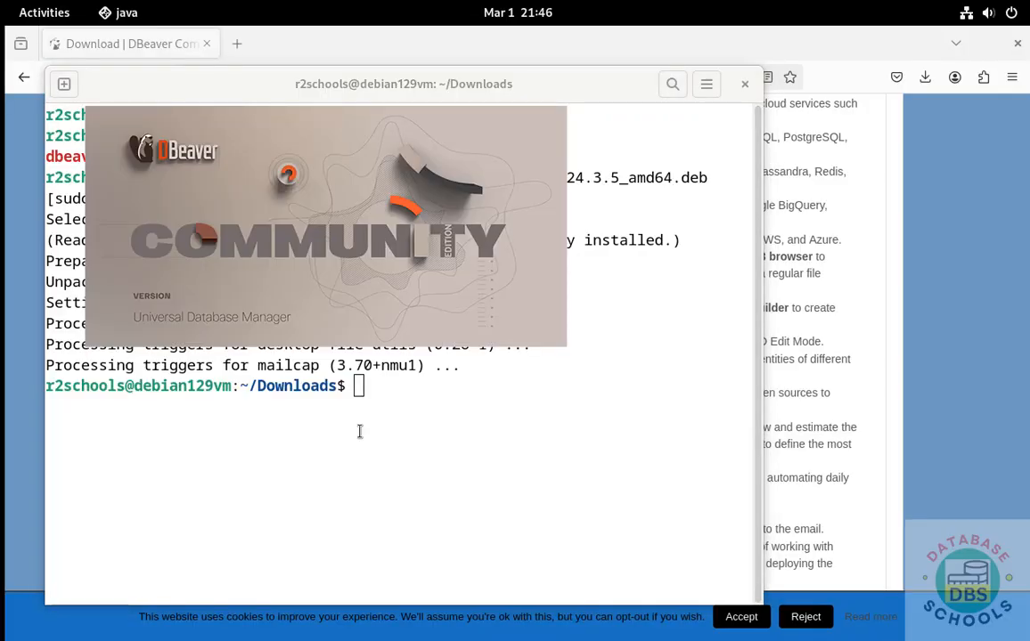
{"action": "left_click", "coordinate": [535, 456]}
Step: Remove dbeaver-ce_24.3.5_amd64.deb with rm, verify Downloads is empty, and return to DBeaver
{"action": "type", "text": "ls"}
{"action": "key", "text": "Return"}
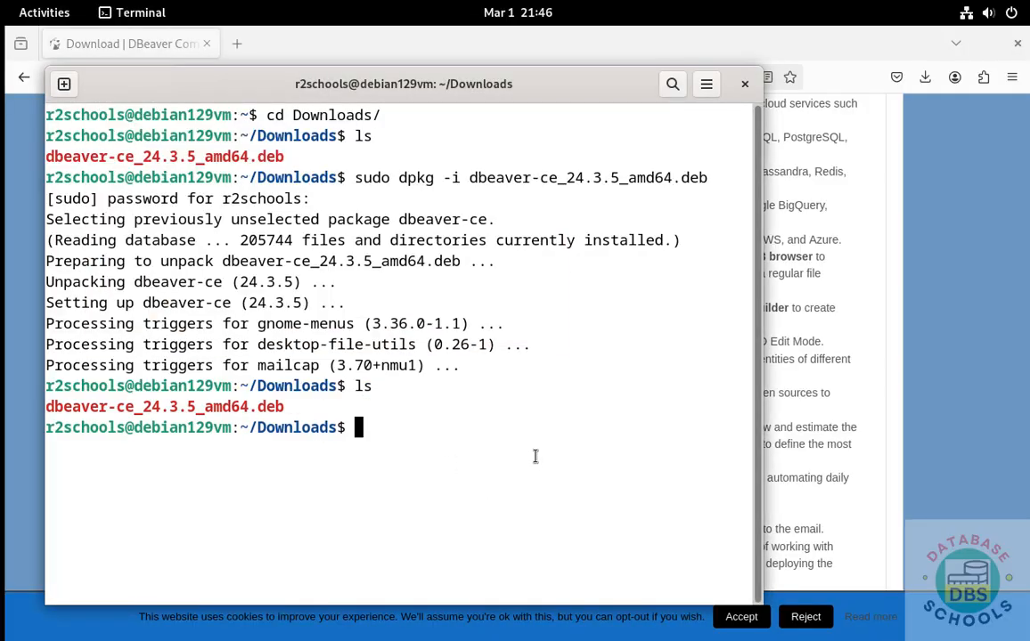
{"action": "type", "text": "rm"}
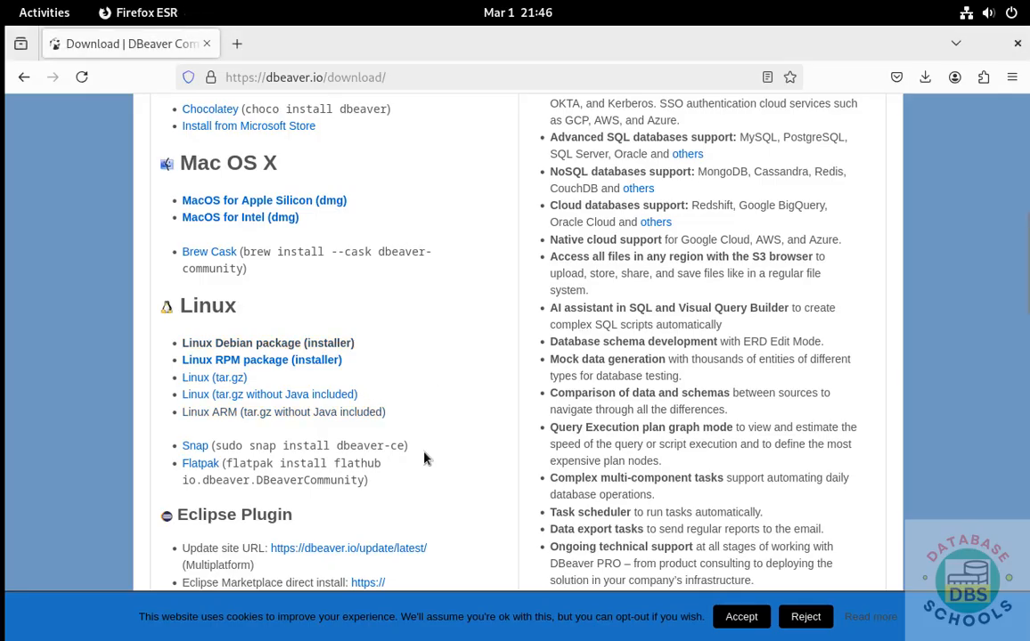
{"action": "key", "text": "alt+Tab"}
{"action": "type", "text": "f"}
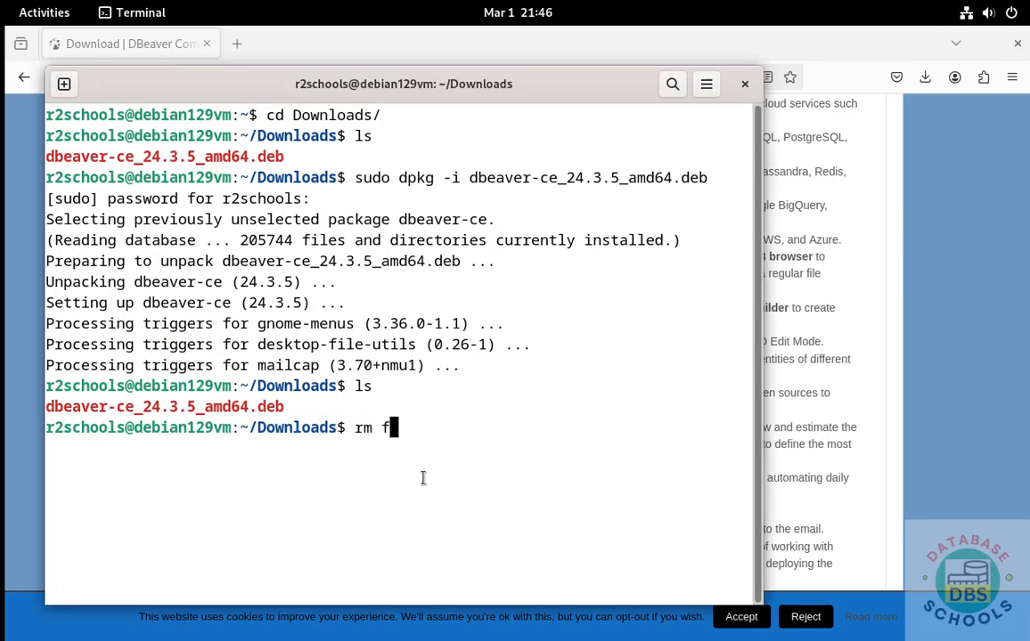
{"action": "key", "text": "BackSpace"}
{"action": "type", "text": "db"}
{"action": "key", "text": "Tab"}
{"action": "key", "text": "Return"}
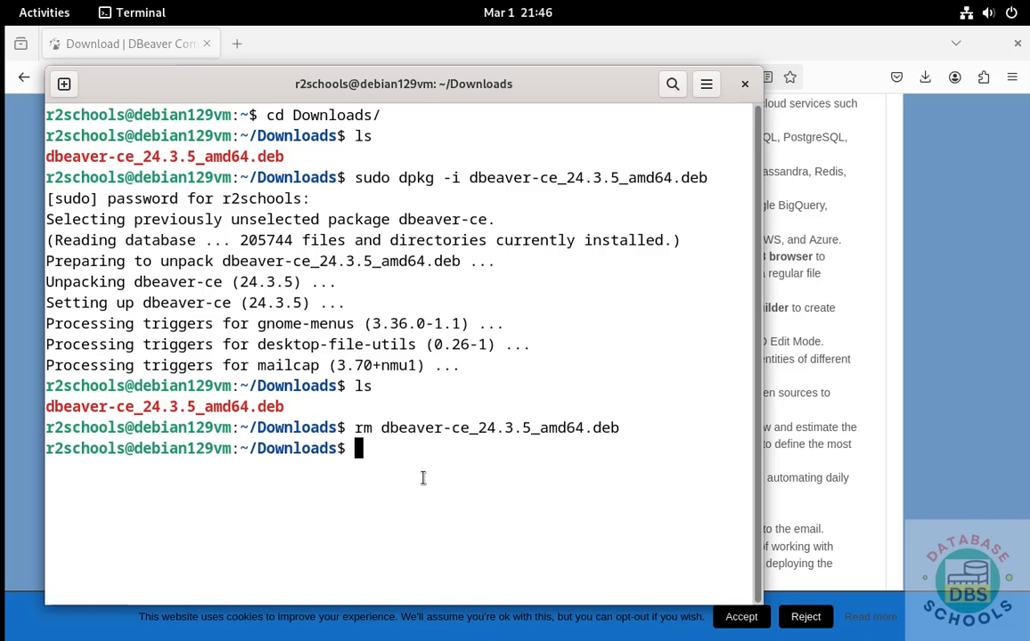
{"action": "type", "text": "ls"}
{"action": "key", "text": "Return"}
{"action": "key", "text": "alt+Tab"}
{"action": "key", "text": "alt+Tab"}
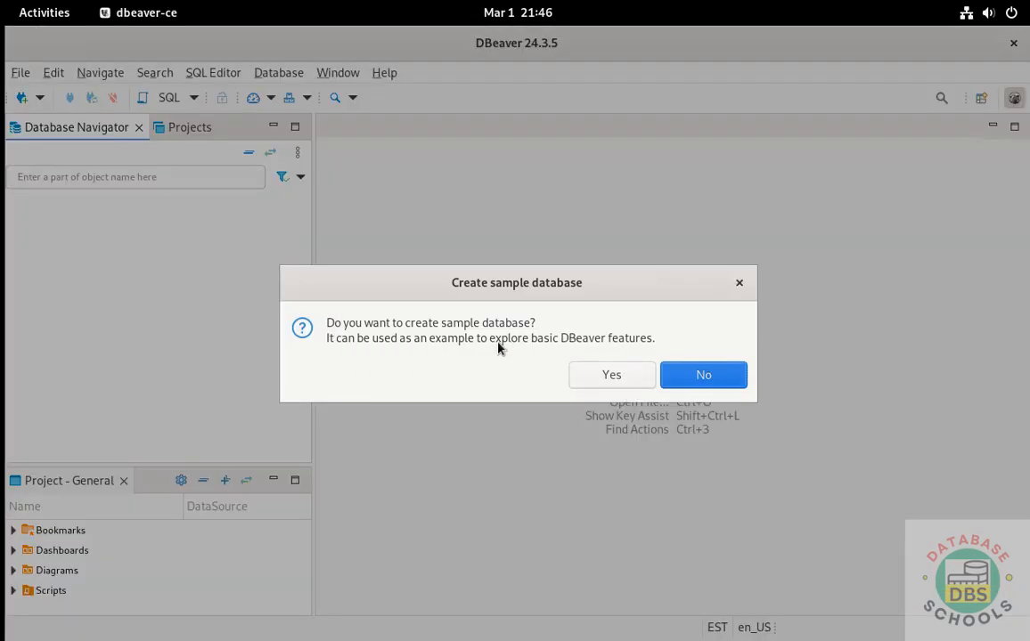
Step: Decline the sample database and start a new PostgreSQL connection
{"action": "left_click", "coordinate": [703, 375]}
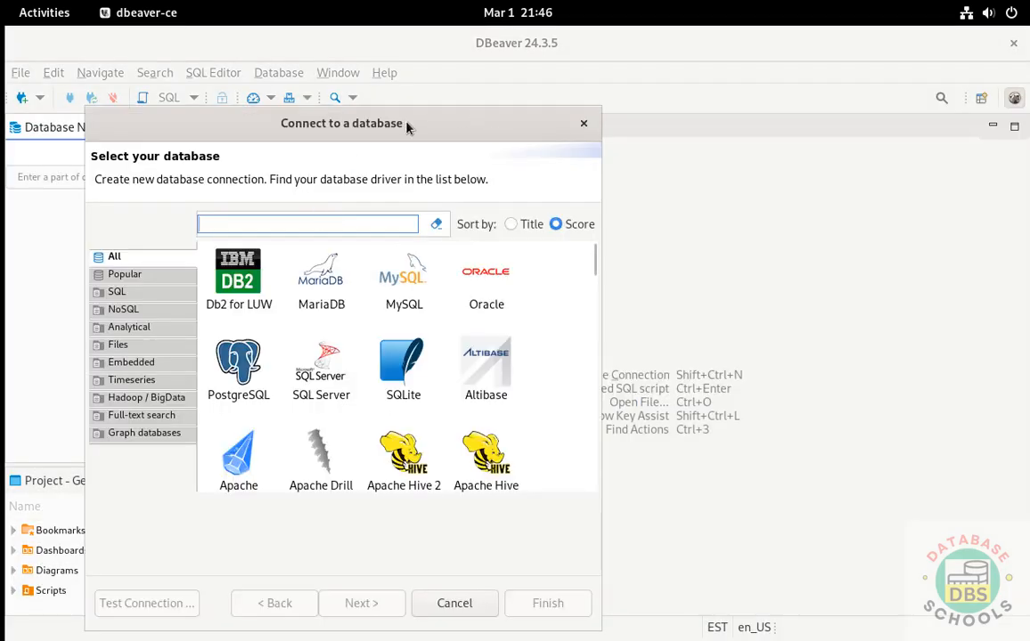
{"action": "left_click", "coordinate": [584, 125]}
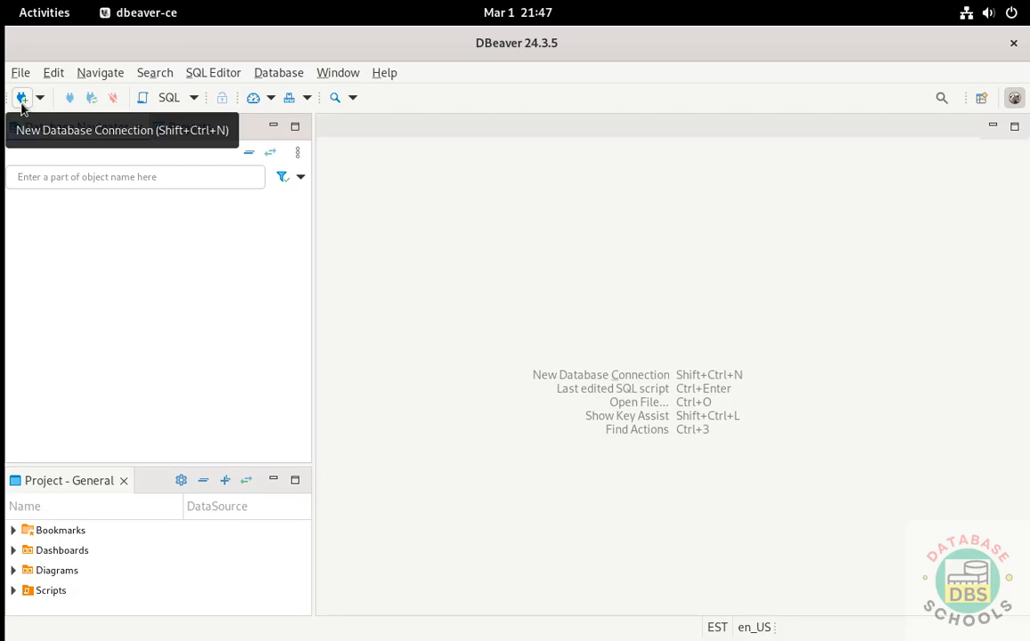
{"action": "left_click", "coordinate": [22, 100]}
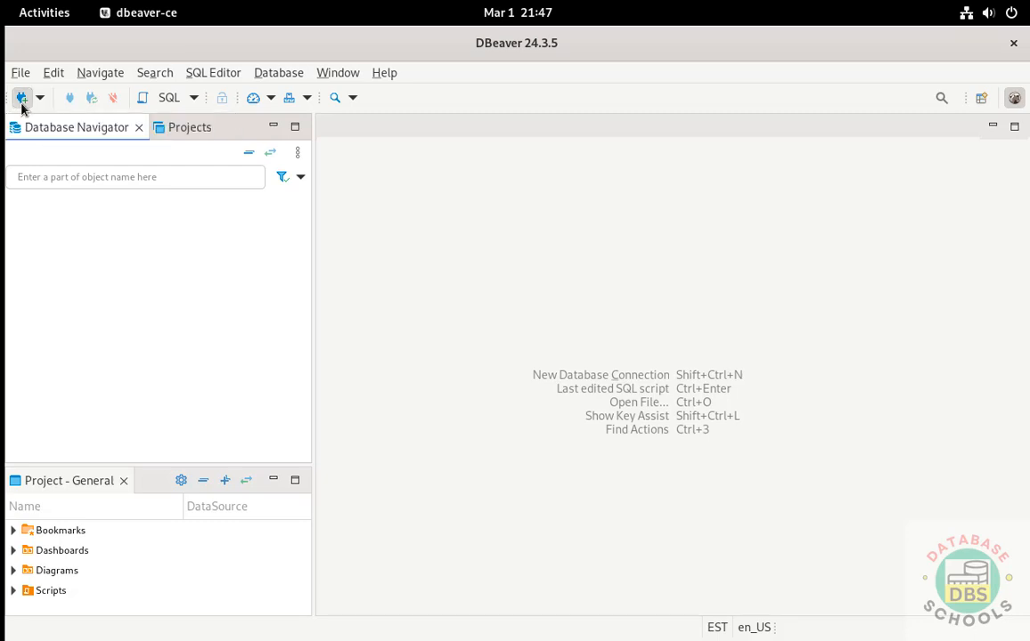
{"action": "left_click", "coordinate": [254, 378]}
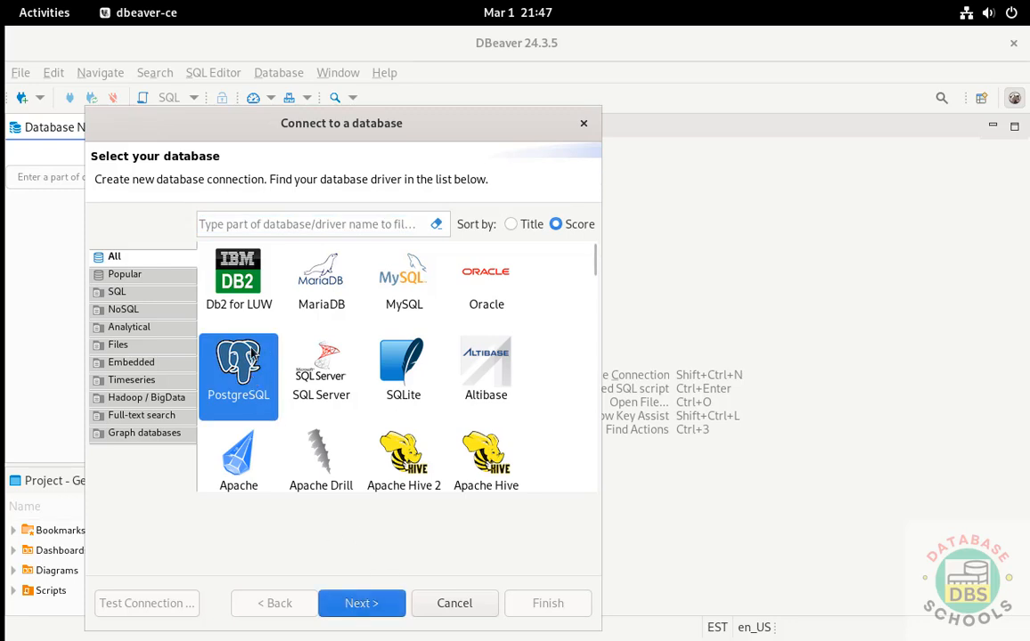
{"action": "left_click", "coordinate": [361, 604]}
Step: Keep host localhost and database postgres, enable Show all databases, enter the password, and test
{"action": "double_click", "coordinate": [234, 241]}
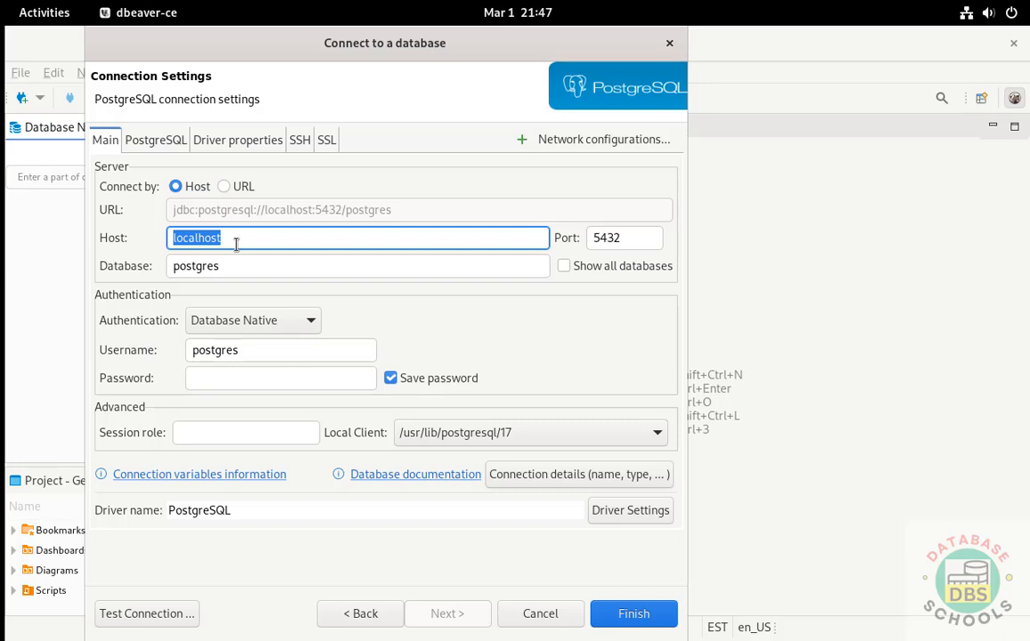
{"action": "left_click", "coordinate": [236, 244]}
{"action": "left_click", "coordinate": [203, 267]}
{"action": "double_click", "coordinate": [207, 266]}
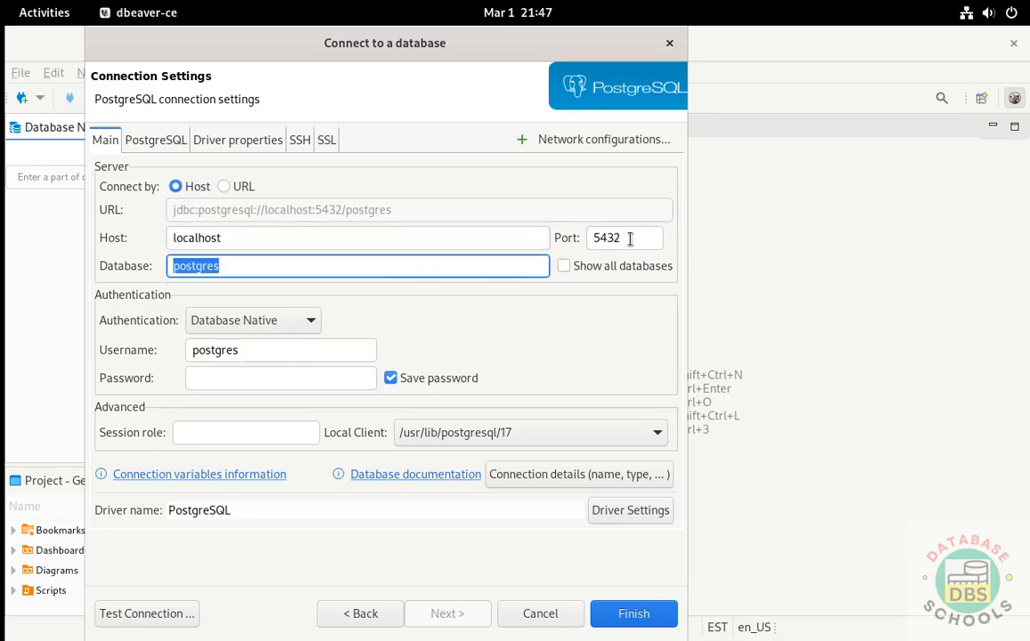
{"action": "left_click", "coordinate": [566, 267]}
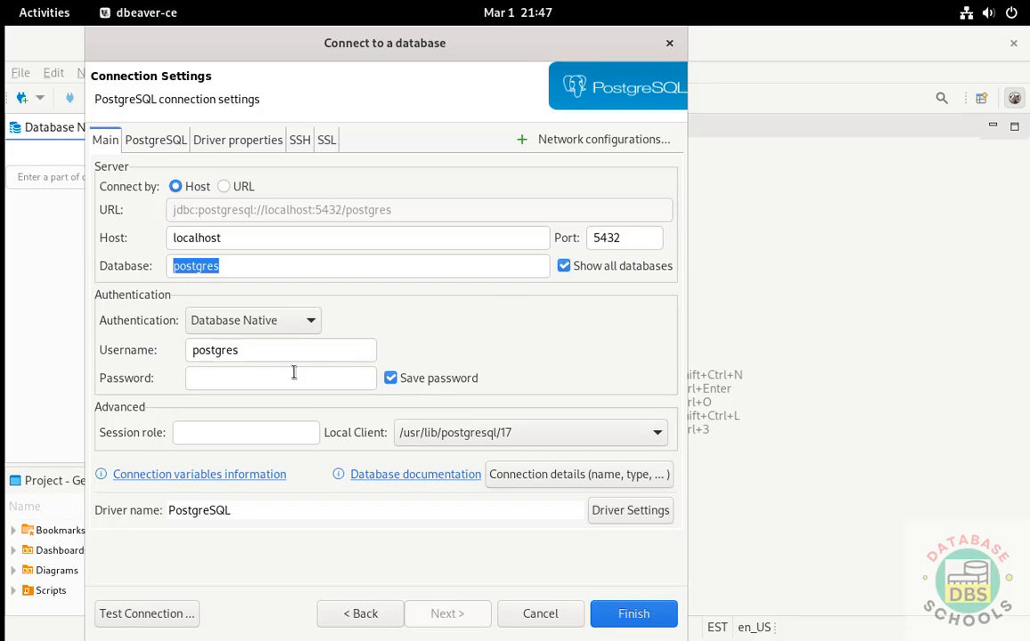
{"action": "left_click", "coordinate": [245, 375]}
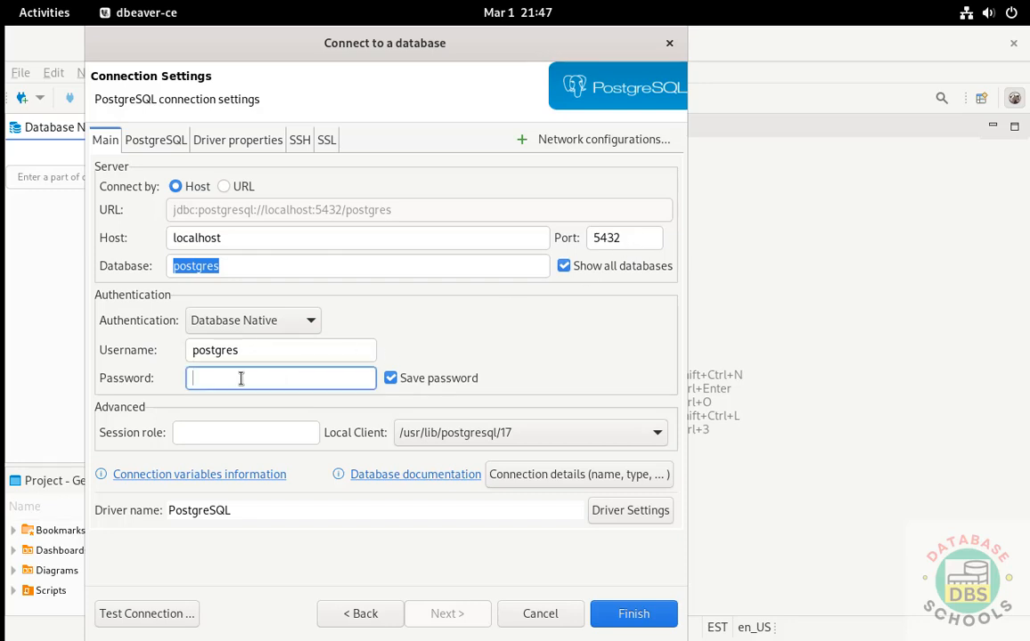
{"action": "type", "text": "po"}
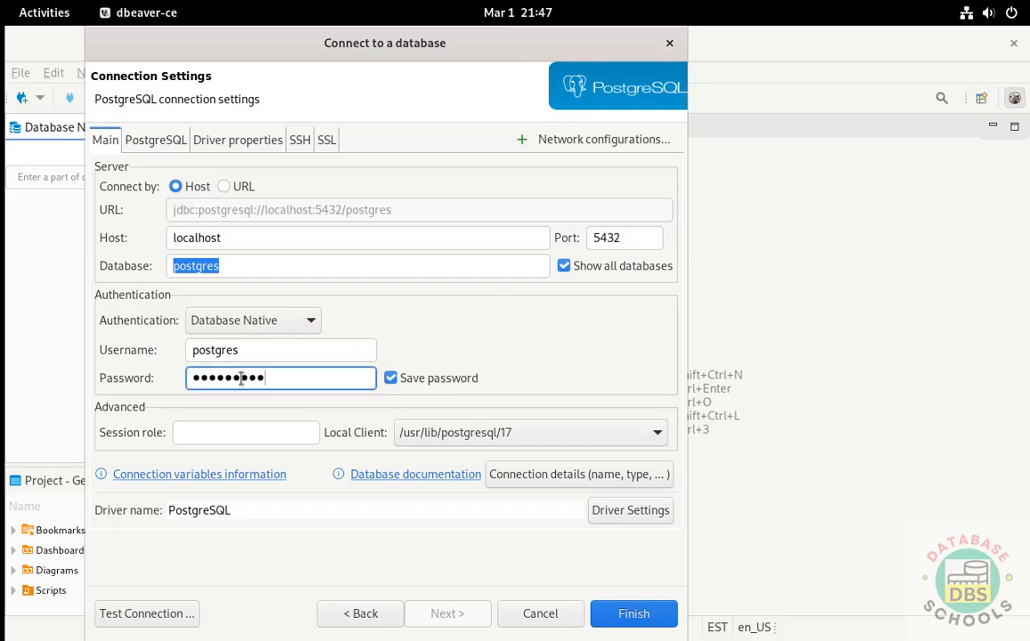
{"action": "left_click", "coordinate": [196, 614]}
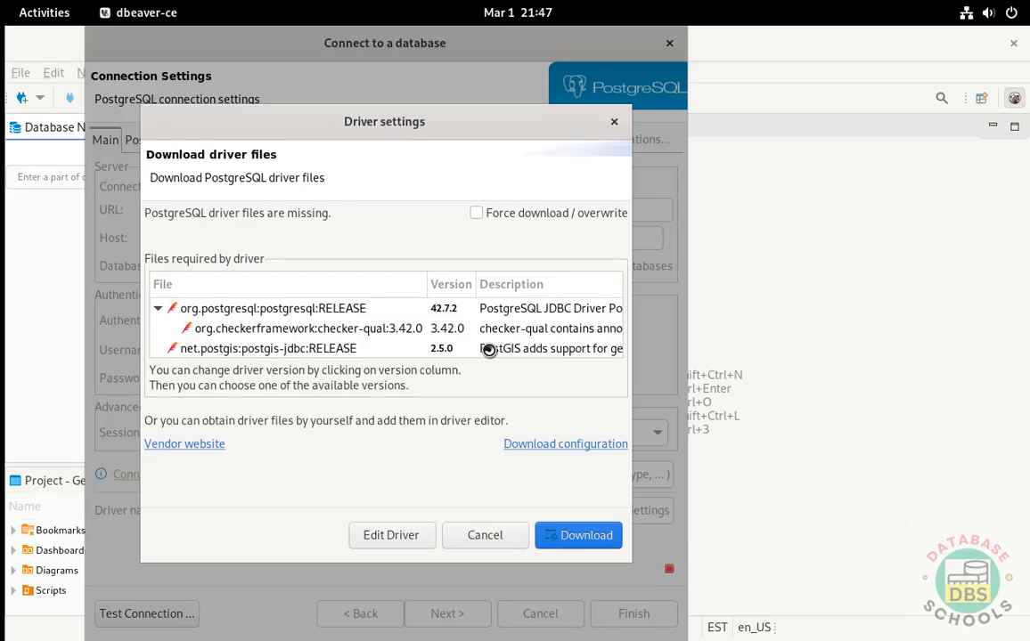
Step: Download the missing PostgreSQL driver files, accept the successful test, and save the postgres connection
{"action": "left_click", "coordinate": [570, 535]}
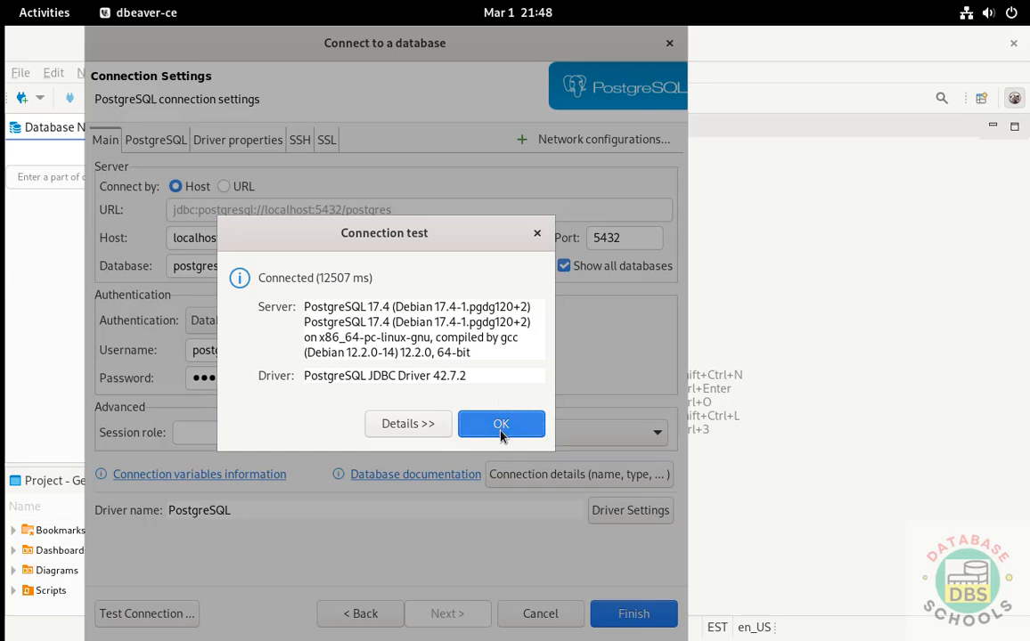
{"action": "left_click", "coordinate": [505, 431]}
{"action": "left_click", "coordinate": [623, 614]}
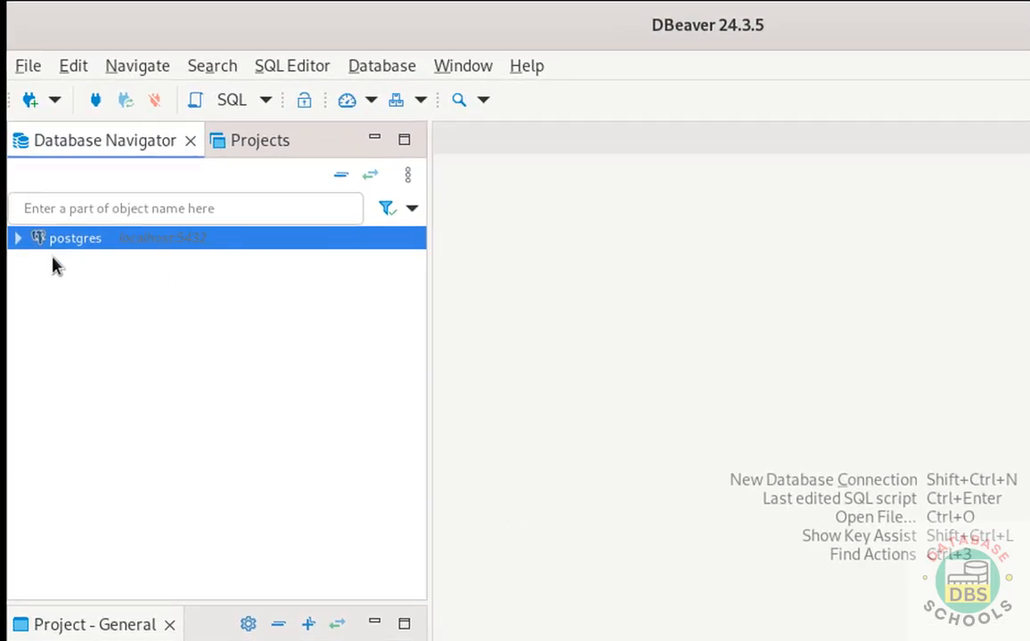
Step: Expand postgres > Databases and open an SQL console on the bank database
{"action": "left_click", "coordinate": [17, 238]}
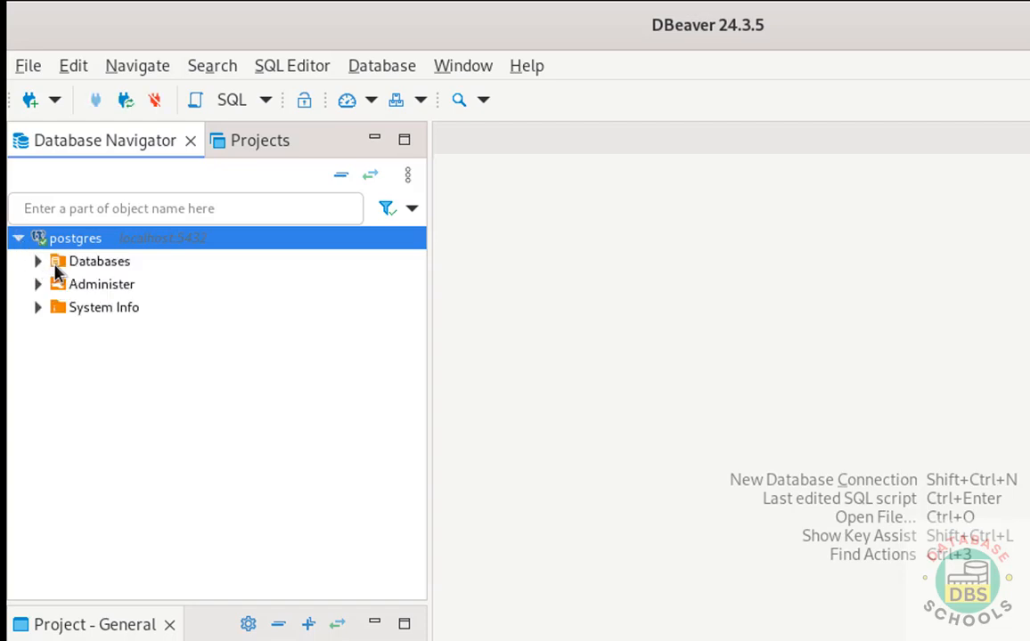
{"action": "left_click", "coordinate": [40, 262]}
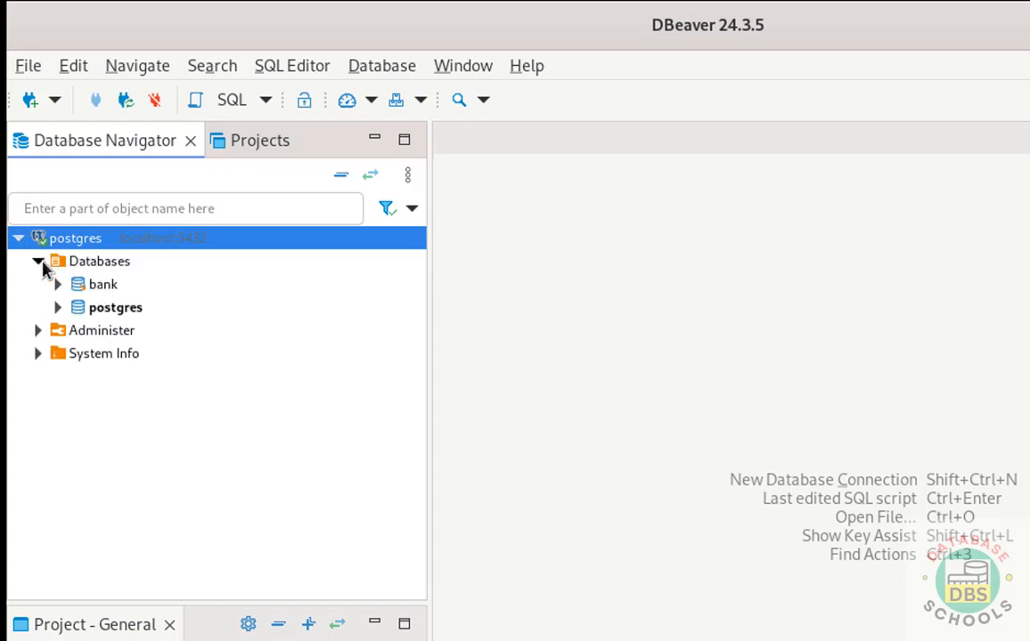
{"action": "right_click", "coordinate": [98, 291]}
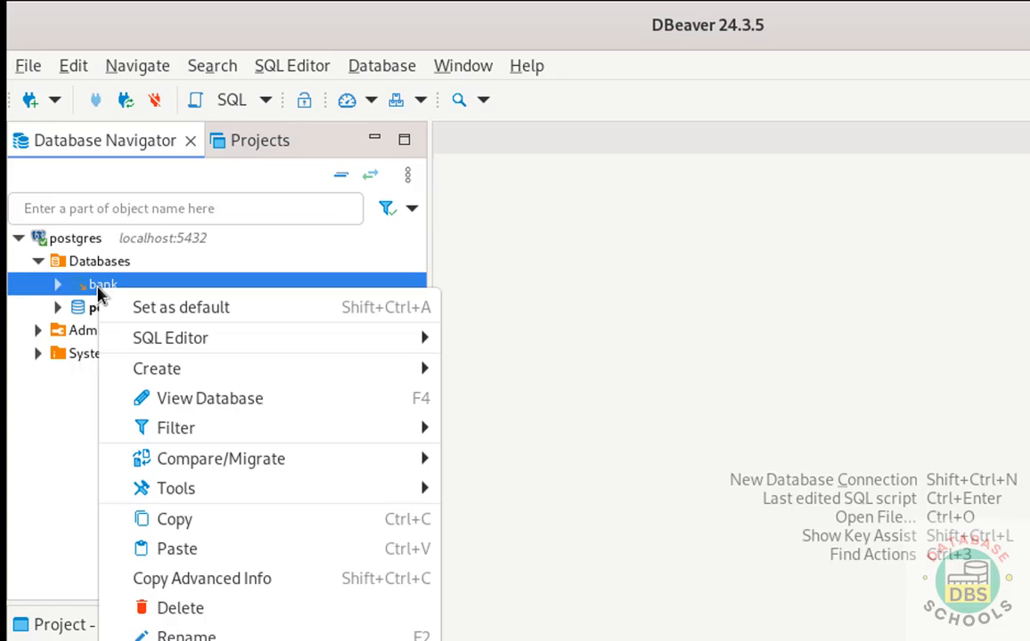
{"action": "mouse_move", "coordinate": [356, 347]}
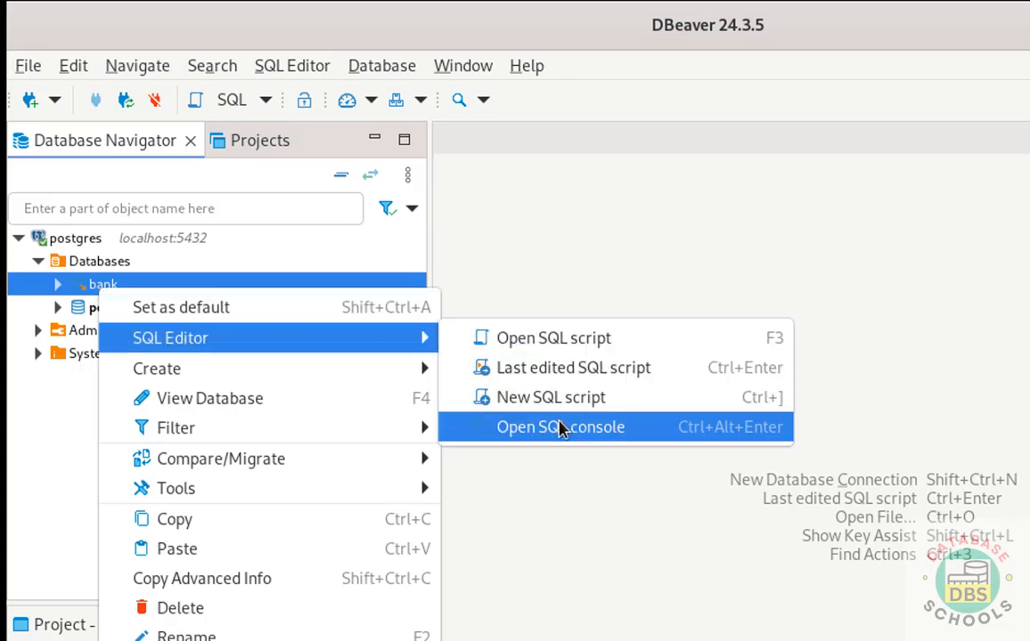
{"action": "left_click", "coordinate": [561, 427]}
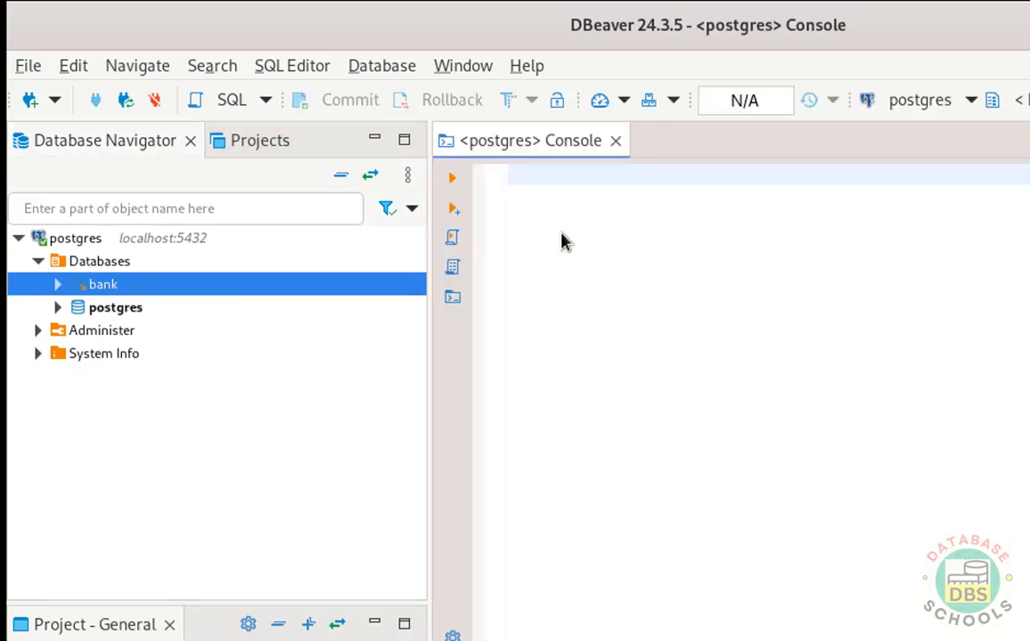
Step: Run 'select * from customer' in the console, returning two cno/cname rows
{"action": "type", "text": "selec"}
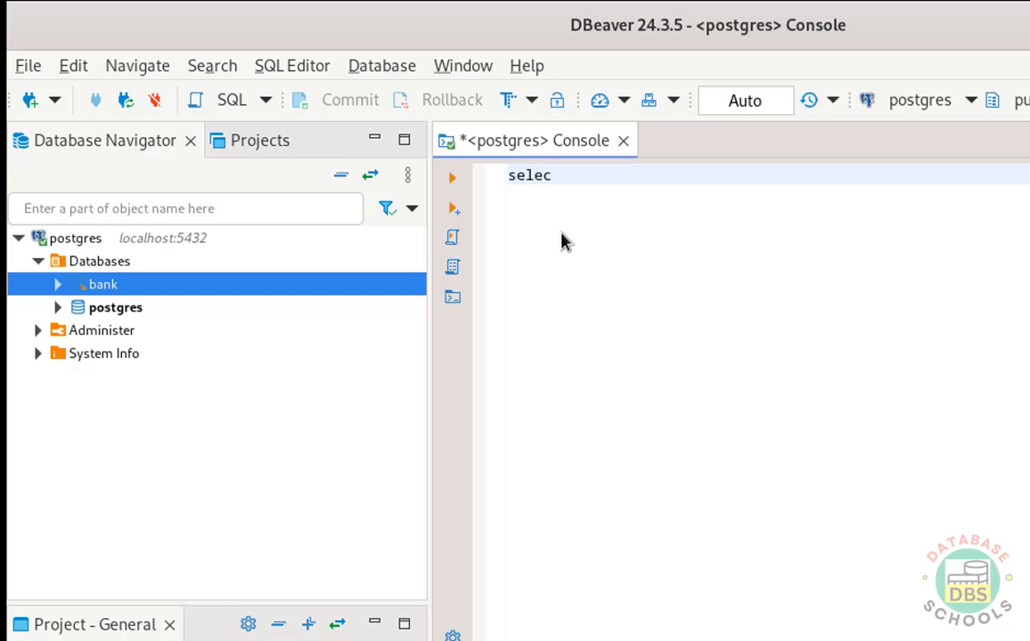
{"action": "type", "text": "t * from customer"}
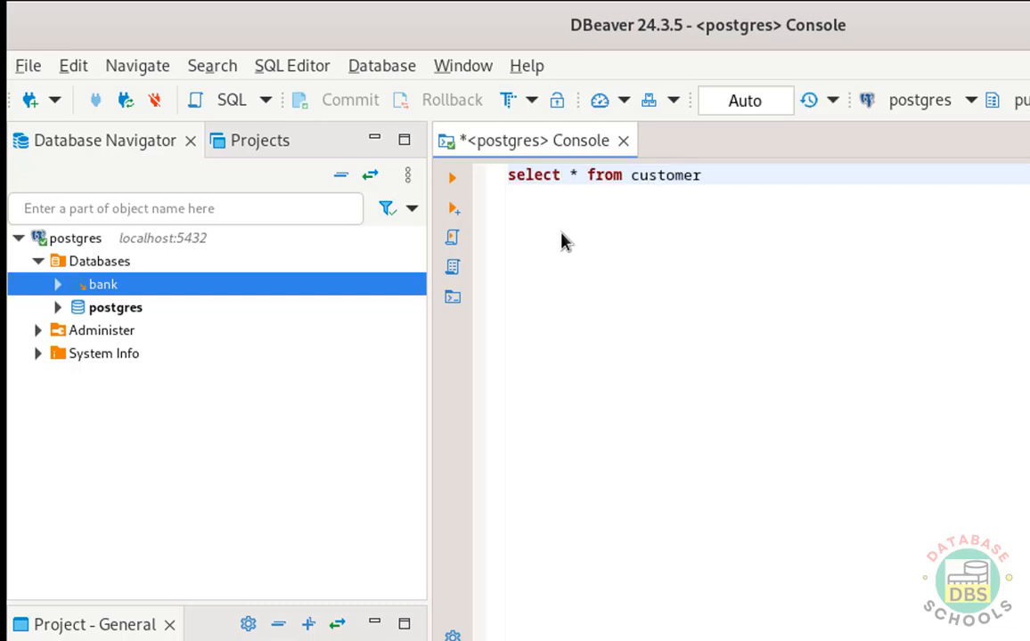
{"action": "key", "text": "shift+Home"}
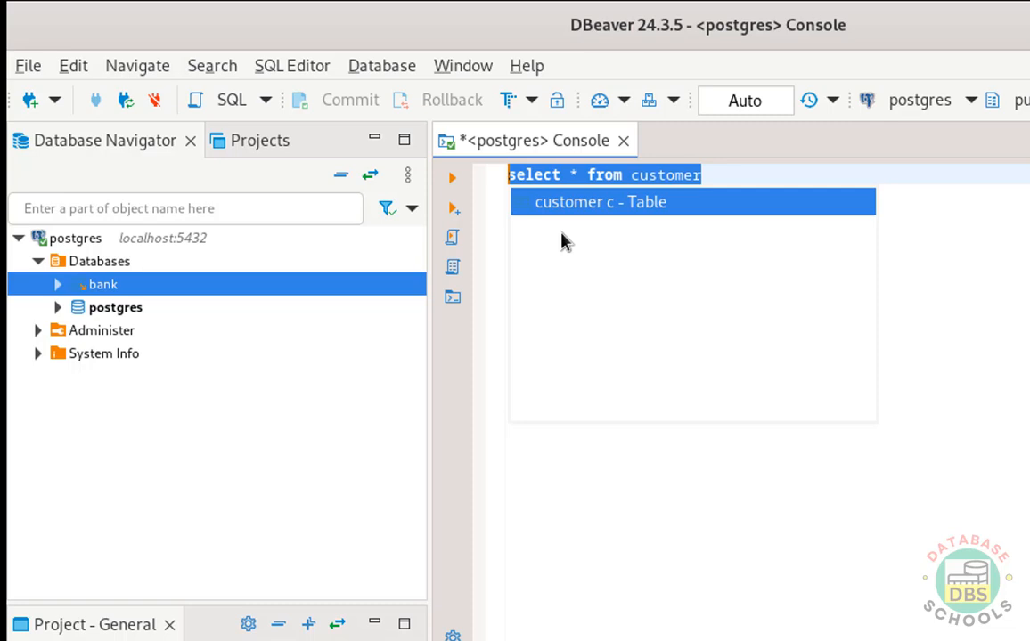
{"action": "left_click", "coordinate": [460, 180]}
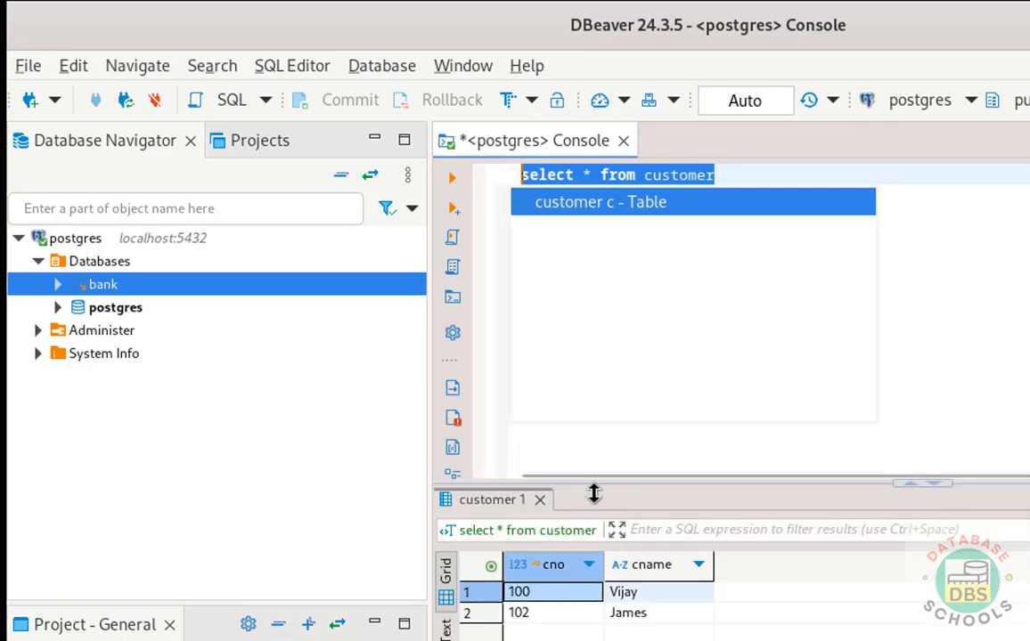
Step: Disconnect and delete the postgres connection, confirming Yes, then close the SQL console
{"action": "right_click", "coordinate": [87, 249]}
{"action": "mouse_move", "coordinate": [361, 354]}
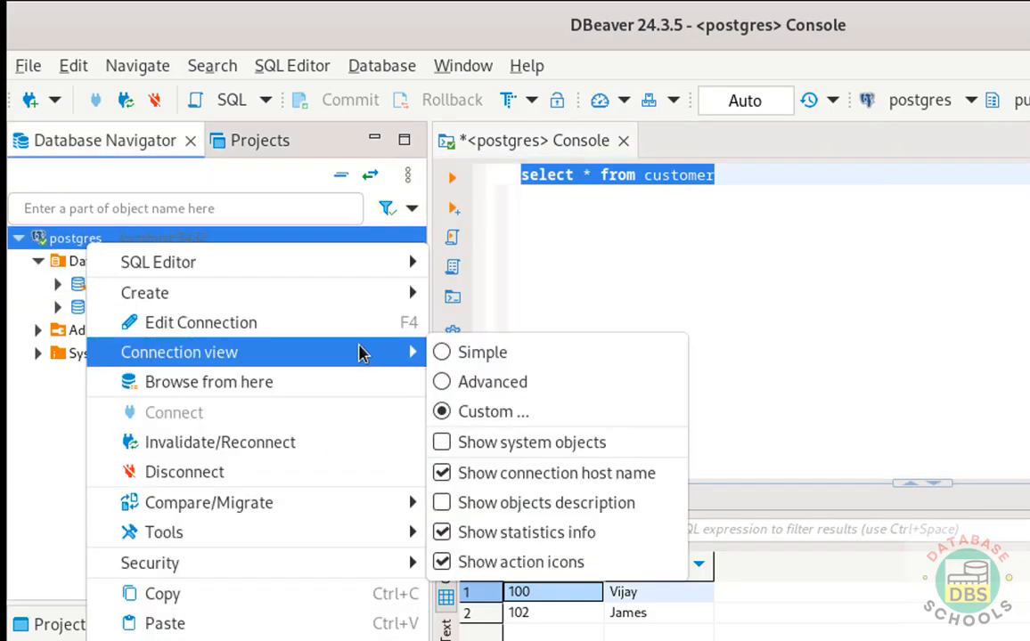
{"action": "left_click", "coordinate": [264, 472]}
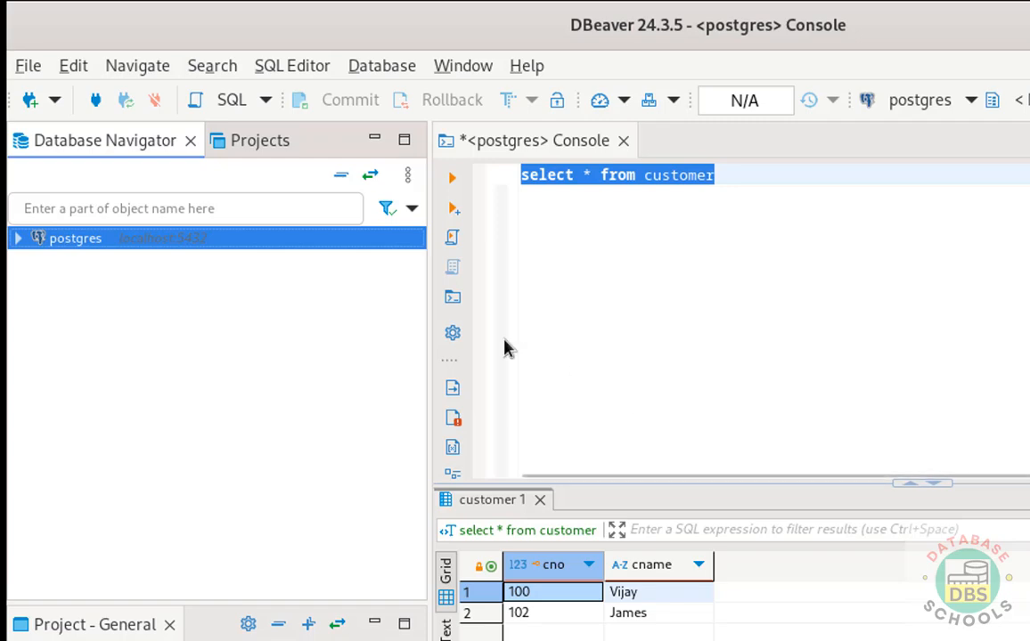
{"action": "right_click", "coordinate": [140, 246]}
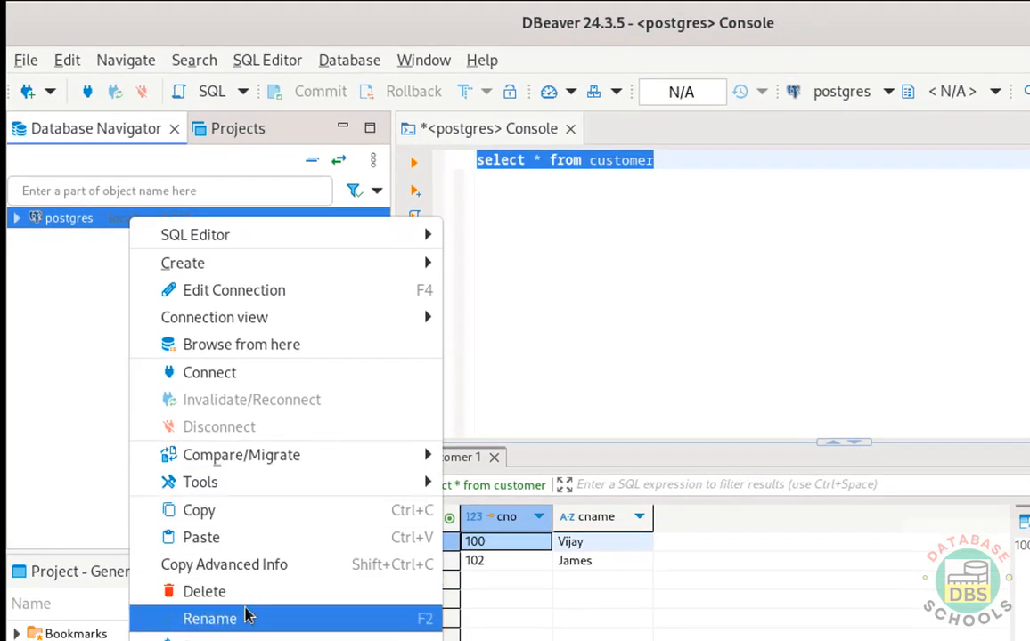
{"action": "left_click", "coordinate": [272, 593]}
{"action": "left_click", "coordinate": [785, 452]}
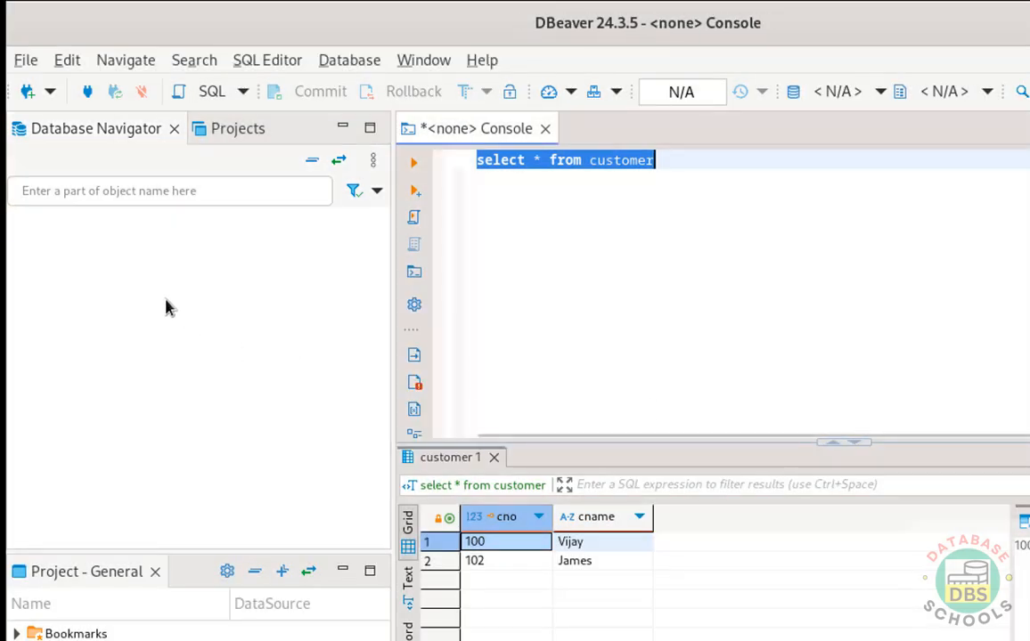
{"action": "left_click", "coordinate": [670, 178]}
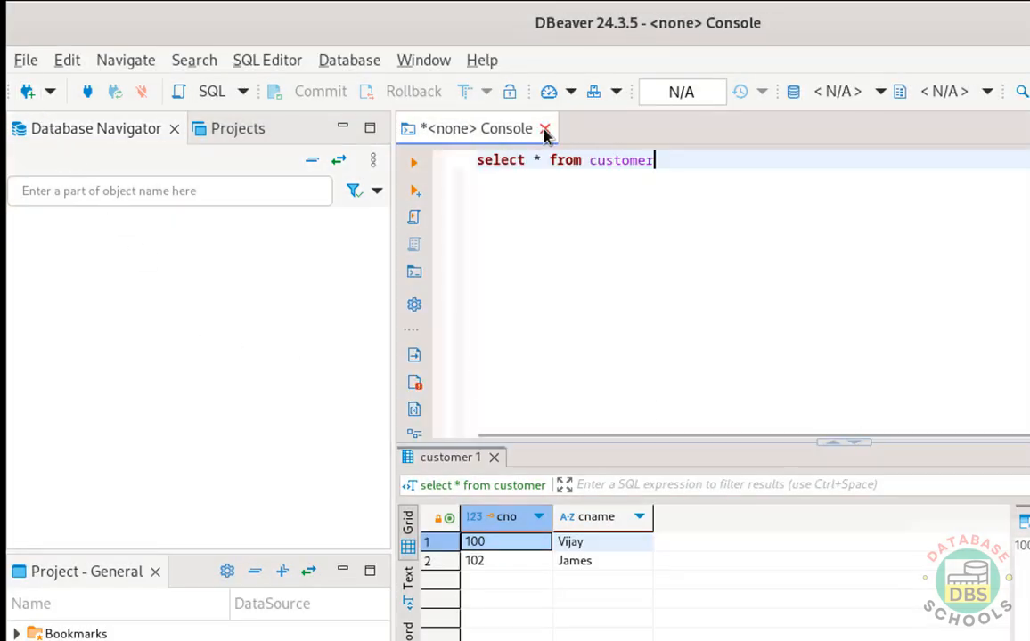
Step: Start a new database connection with MySQL as the driver type
{"action": "left_click", "coordinate": [28, 92]}
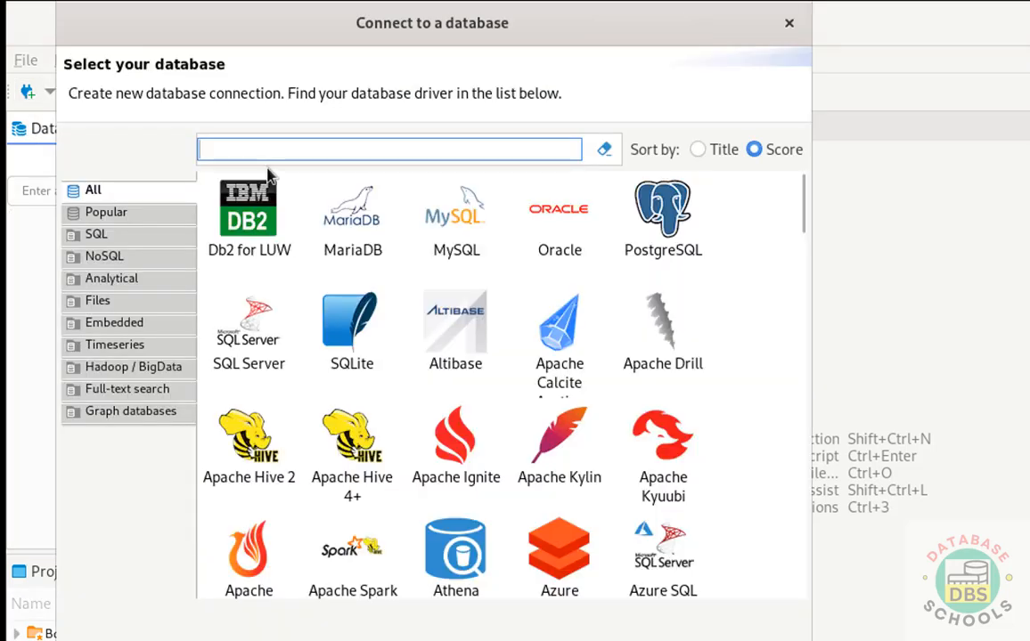
{"action": "left_click", "coordinate": [446, 198]}
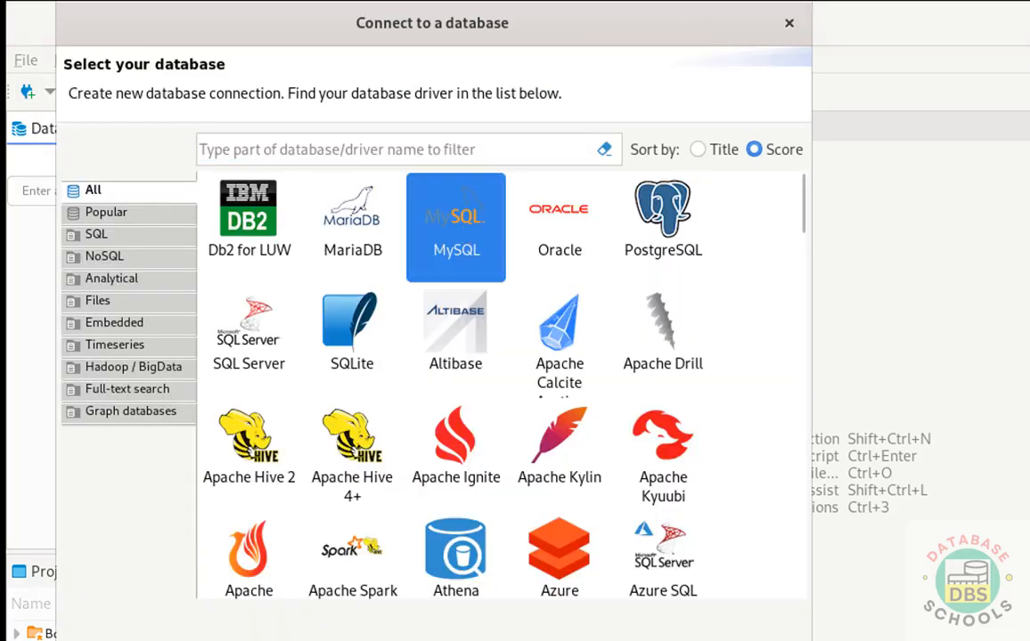
{"action": "key", "text": "Return"}
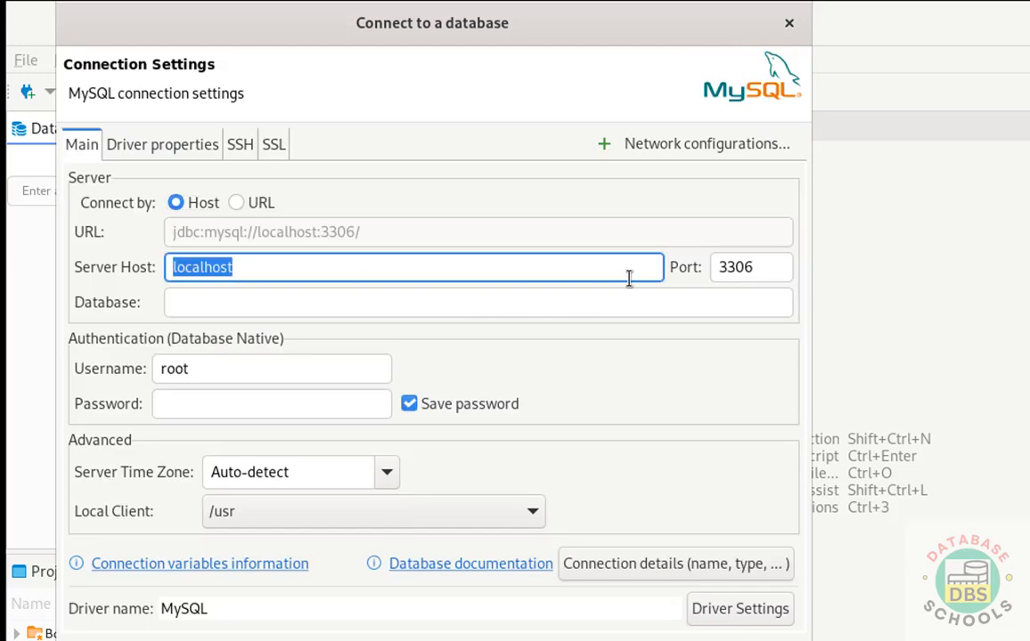
Step: Set database to bank on localhost port 3306, enter the root password, and test the connection
{"action": "double_click", "coordinate": [754, 267]}
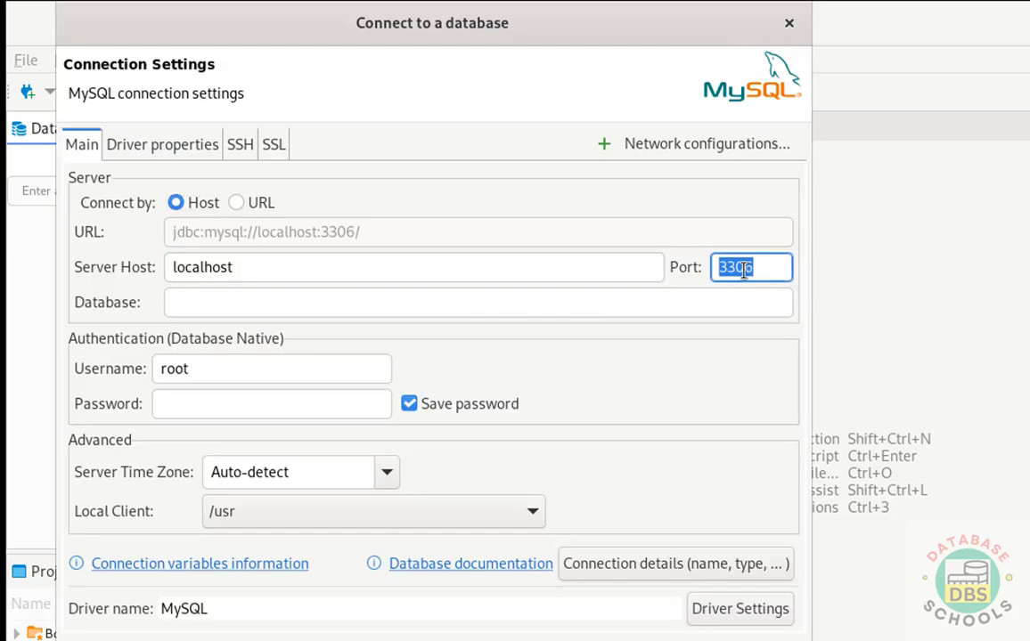
{"action": "left_click", "coordinate": [262, 302]}
{"action": "type", "text": "bank"}
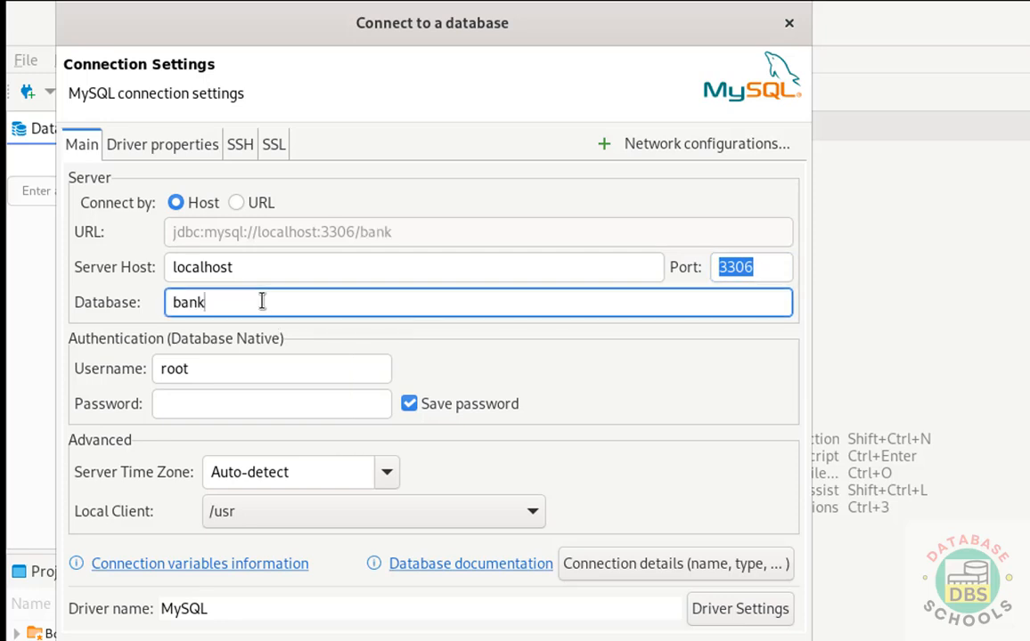
{"action": "left_click", "coordinate": [196, 410]}
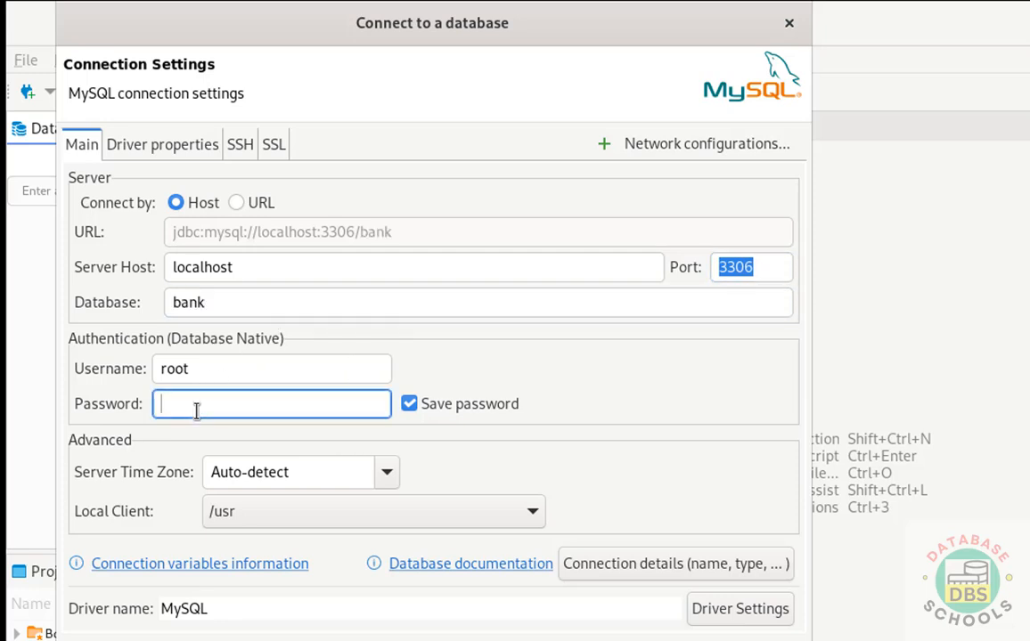
{"action": "type", "text": "password"}
{"action": "type", "text": "•"}
{"action": "left_click", "coordinate": [183, 624]}
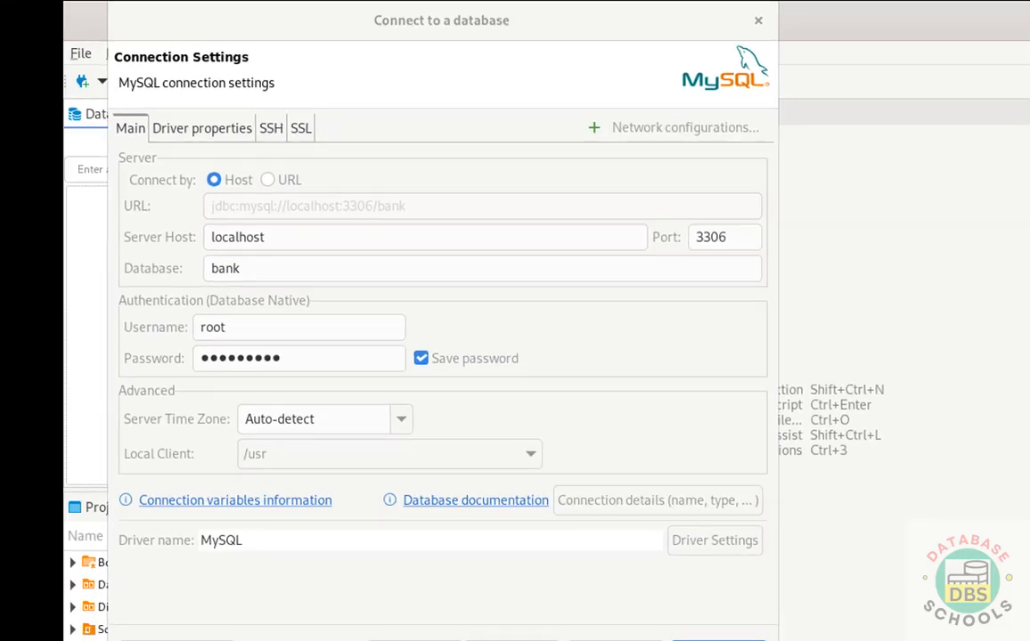